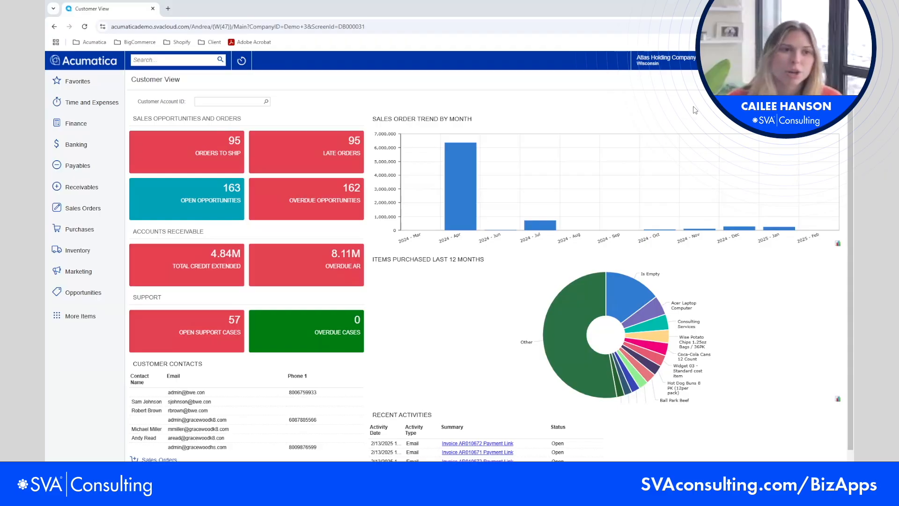
# Step: Open the sales orders area and start a new sales order
pyautogui.click(74, 211)
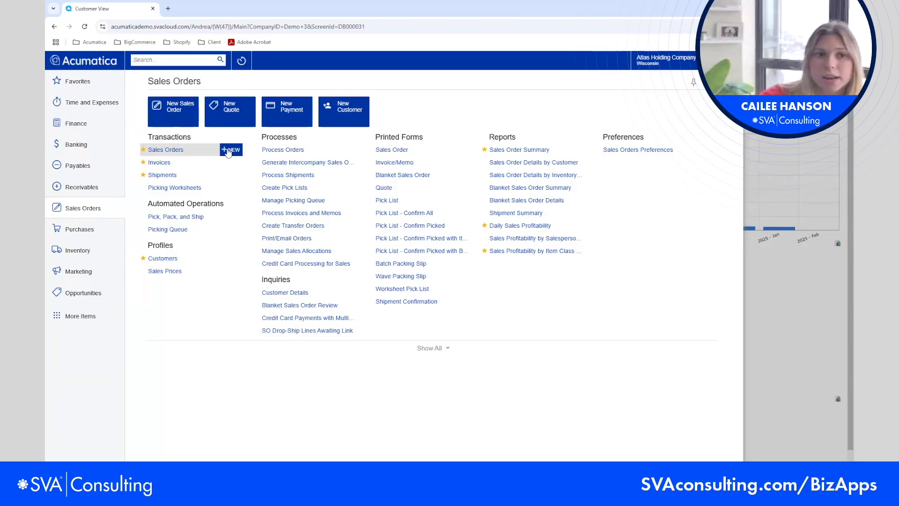
pyautogui.click(176, 152)
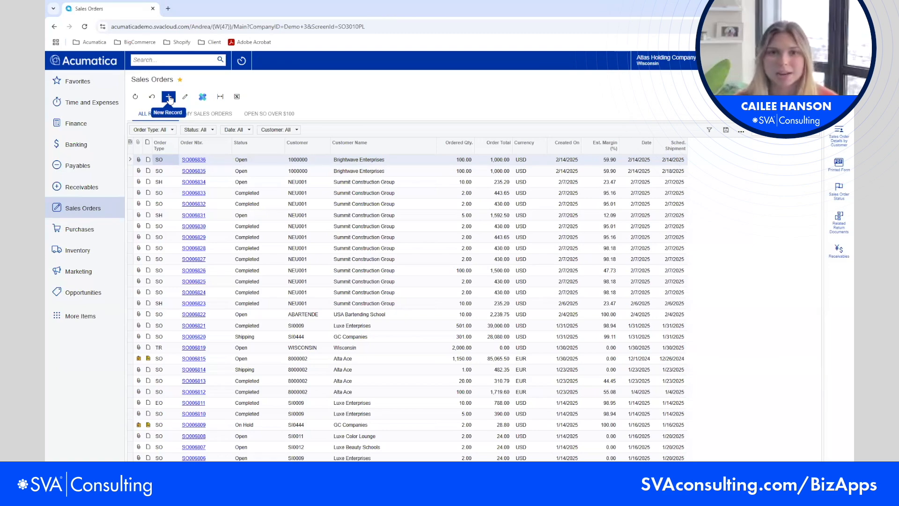
pyautogui.click(103, 210)
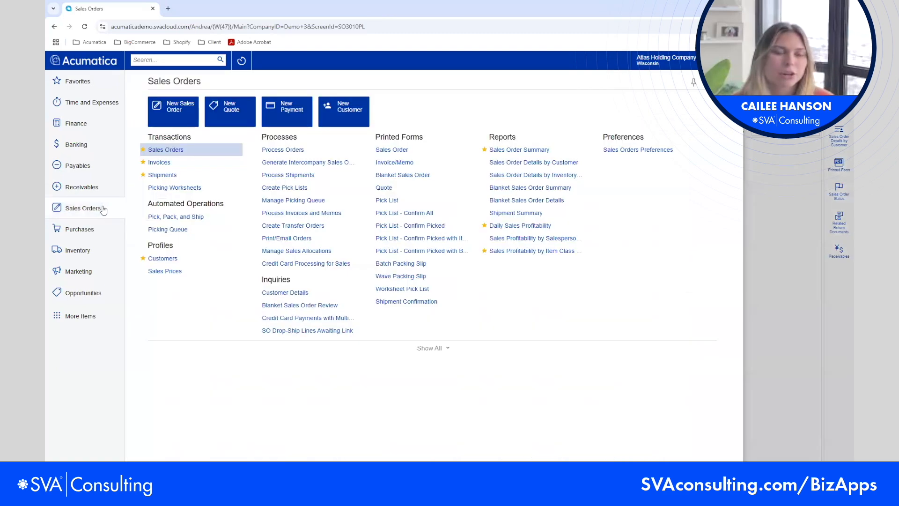
pyautogui.click(171, 110)
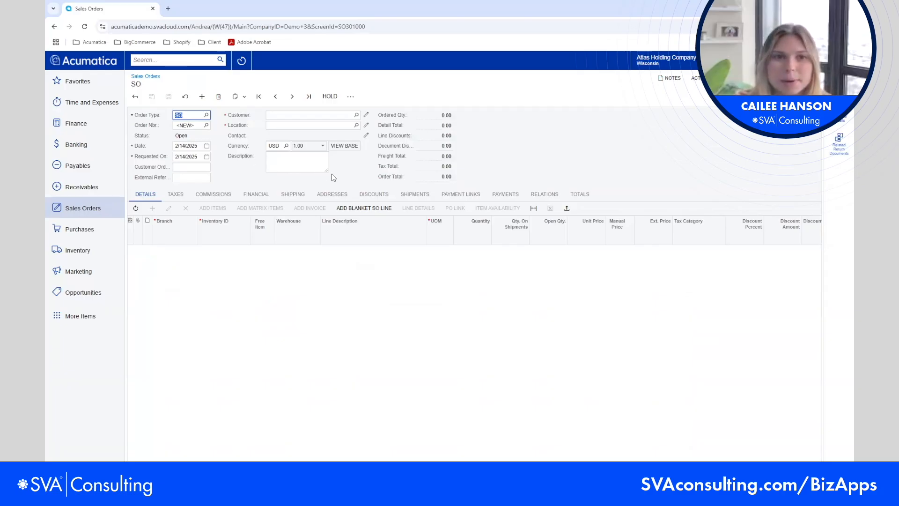
pyautogui.click(346, 115)
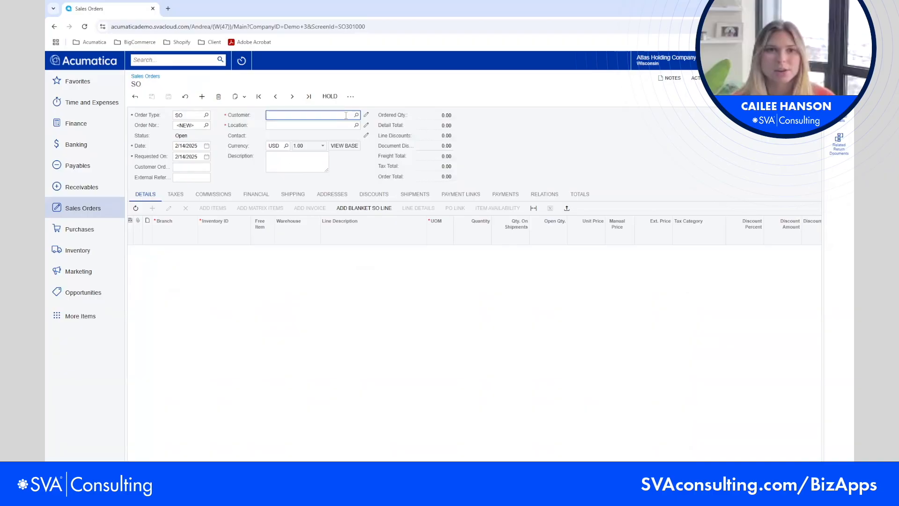
pyautogui.write('bright')
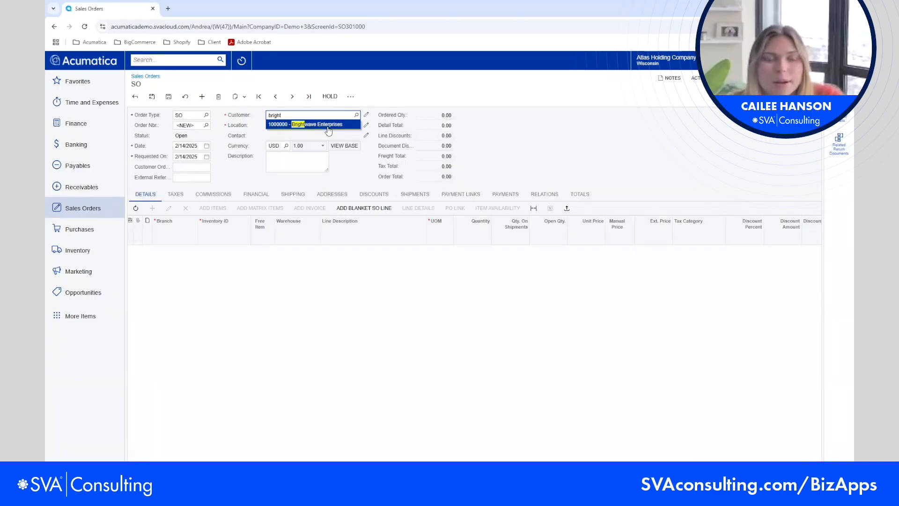
pyautogui.press('BackSpace')
pyautogui.press('BackSpace')
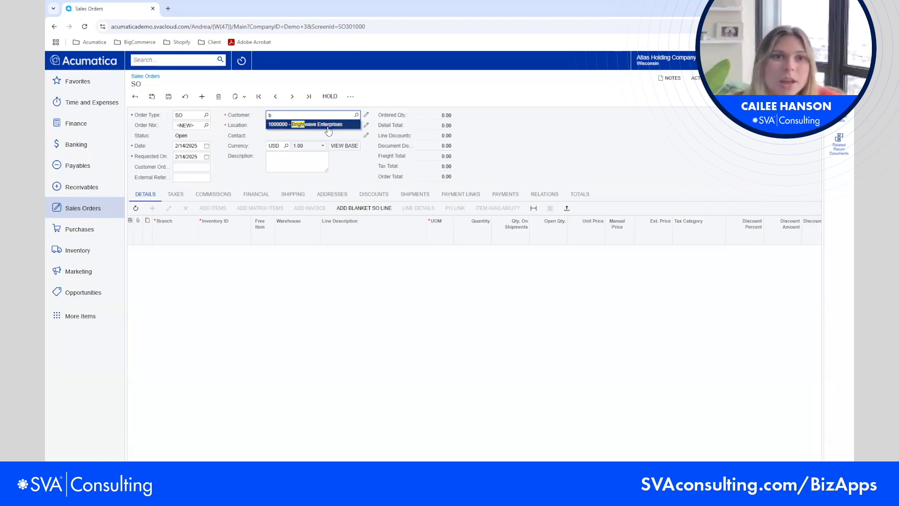
pyautogui.click(369, 158)
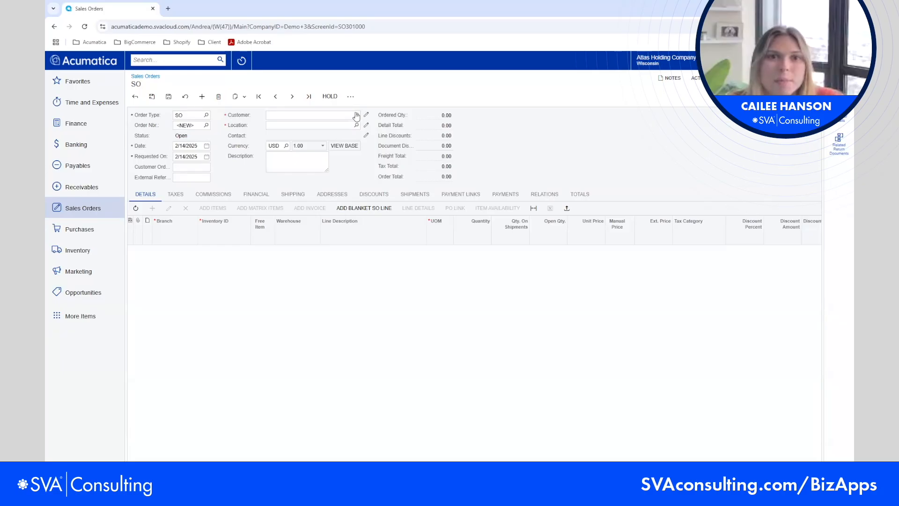
# Step: Choose Brightwave Enterprises from the customer lookup as the order's customer
pyautogui.click(357, 114)
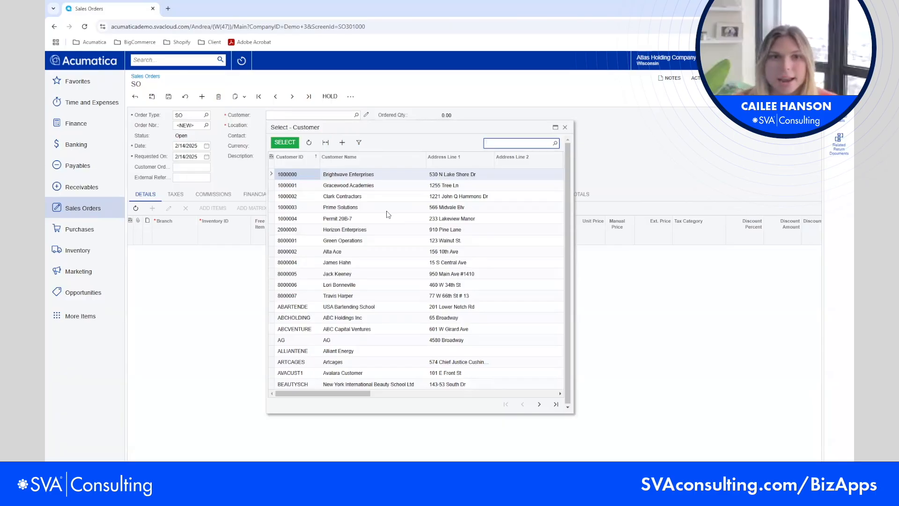
pyautogui.click(353, 174)
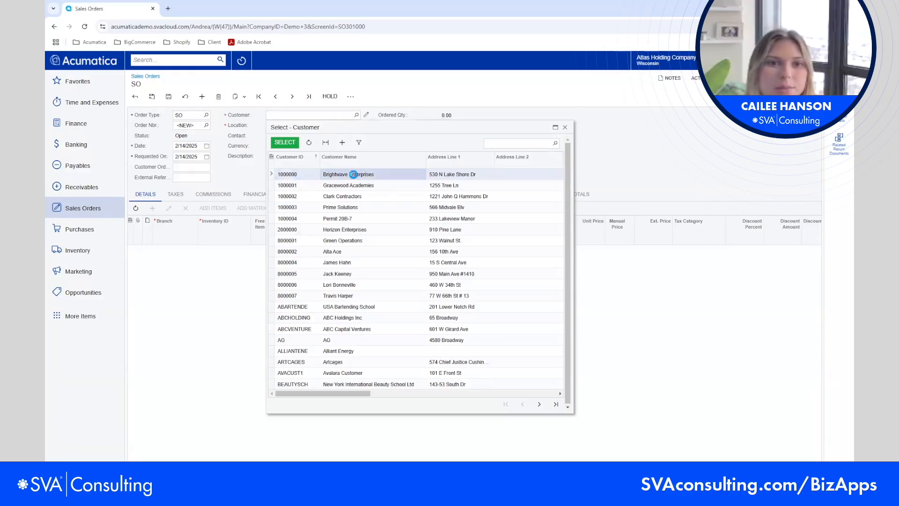
pyautogui.click(353, 174)
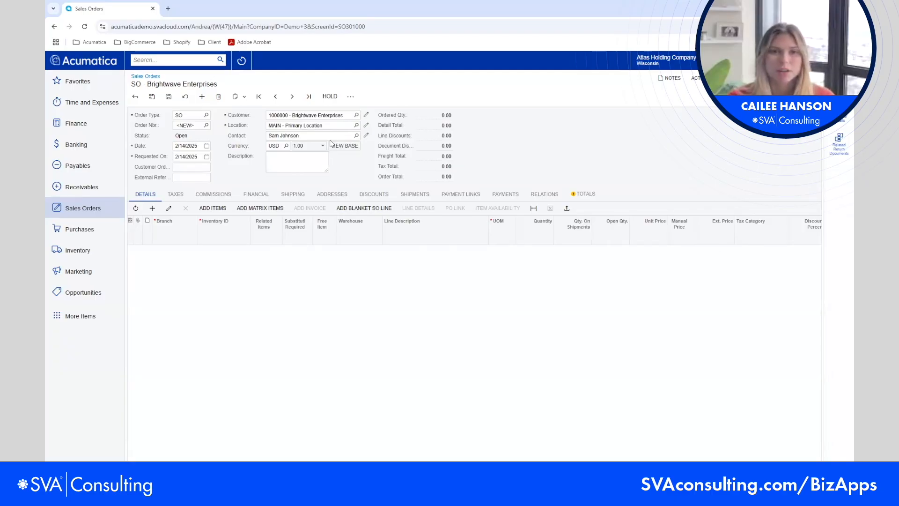
# Step: Review the locations and contacts available for the selected customer without changing either selection
pyautogui.click(357, 126)
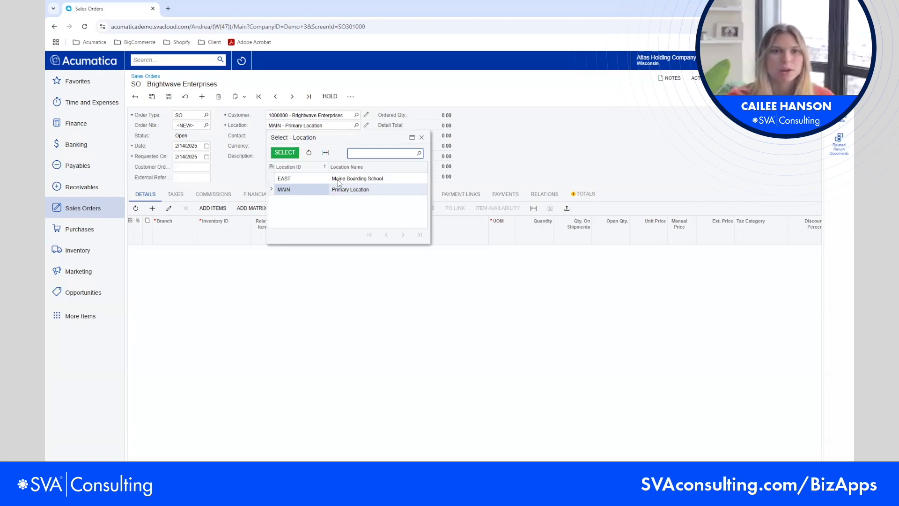
pyautogui.click(368, 101)
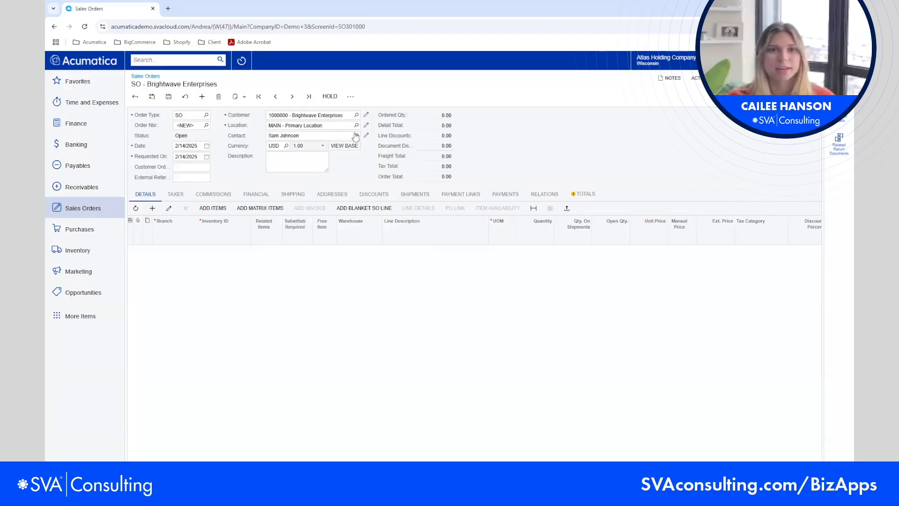
pyautogui.click(356, 136)
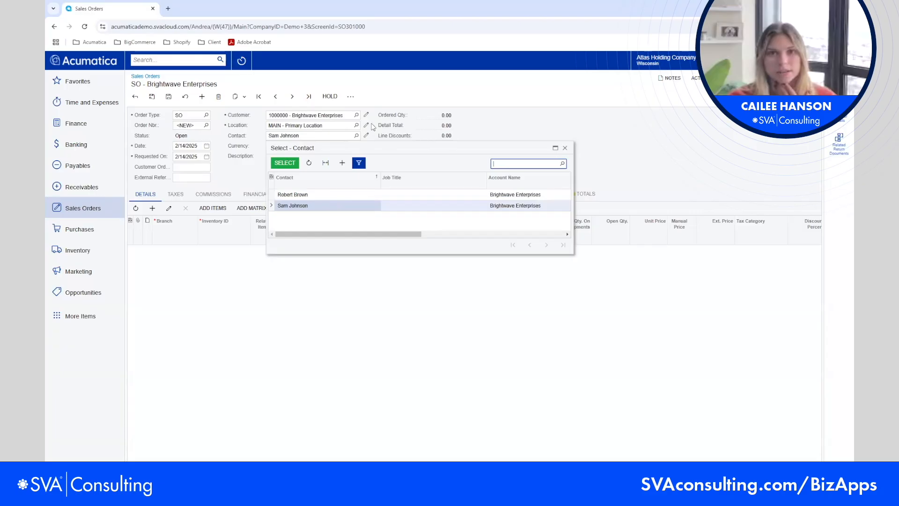
pyautogui.click(380, 104)
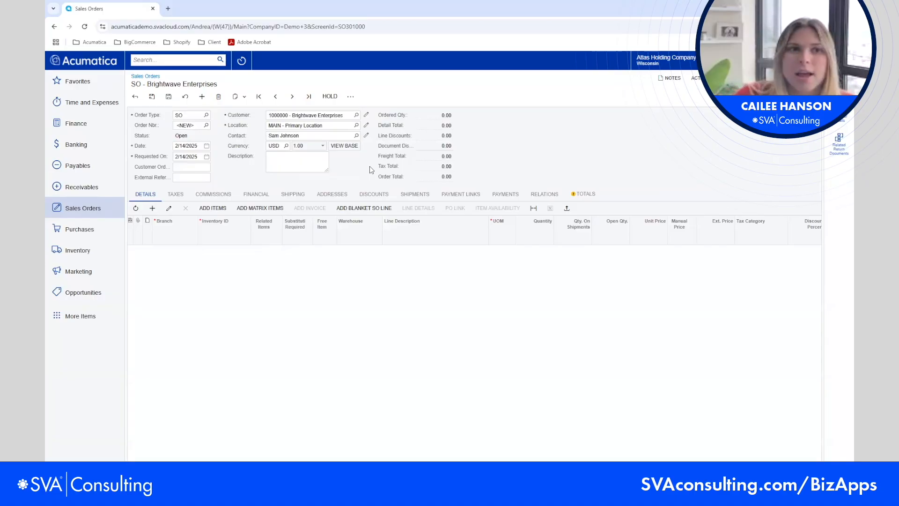
# Step: Leave the description and customer order number blank and save the new sales order
pyautogui.click(307, 164)
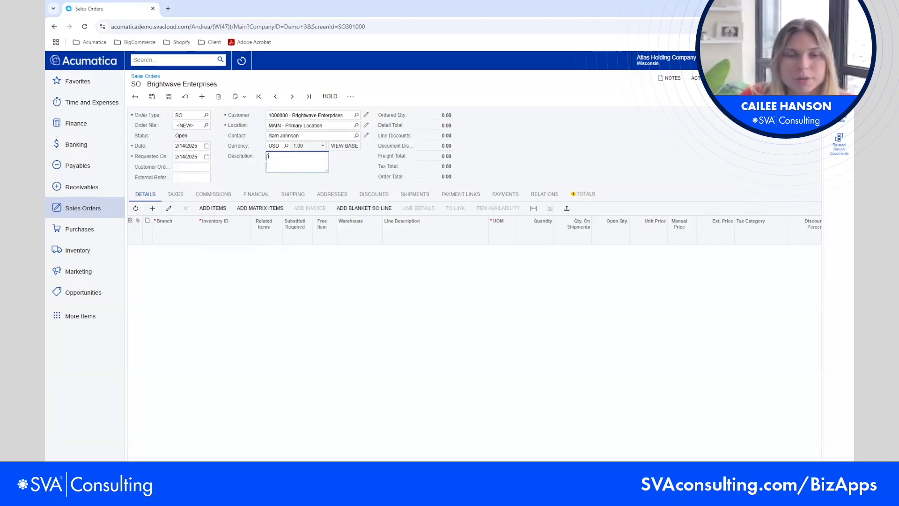
pyautogui.click(205, 168)
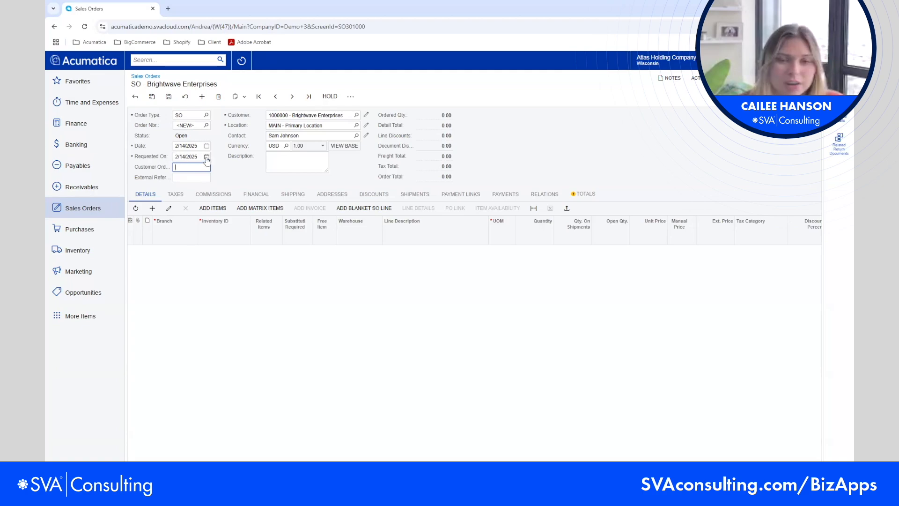
pyautogui.click(167, 96)
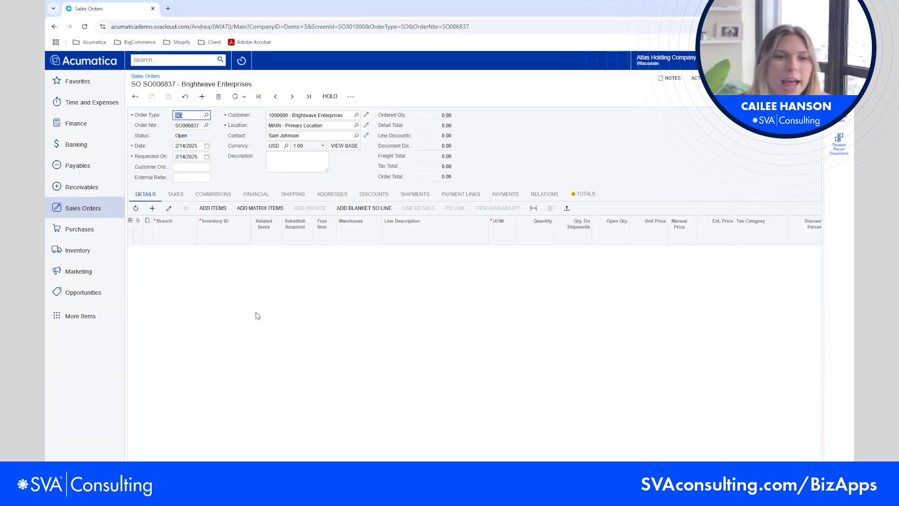
# Step: Add a line to the order details and search its inventory ID for "spra"
pyautogui.click(152, 208)
pyautogui.click(152, 209)
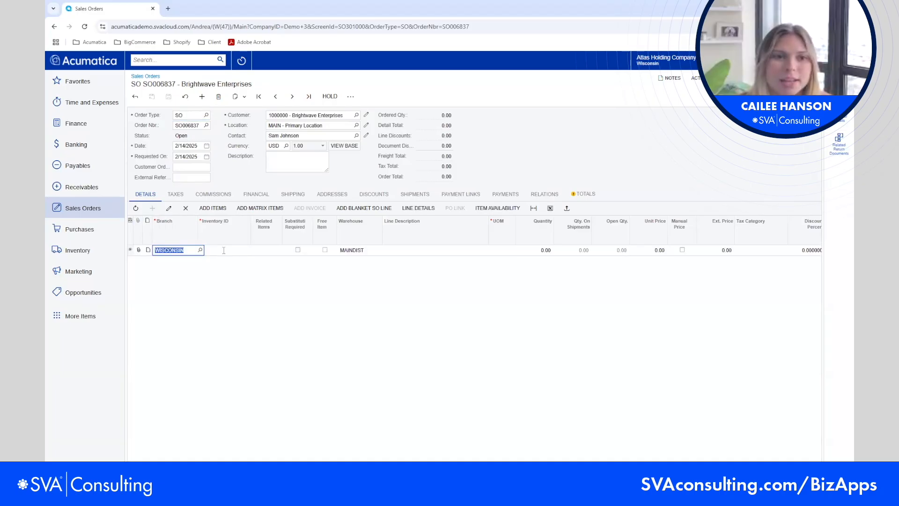
pyautogui.click(223, 251)
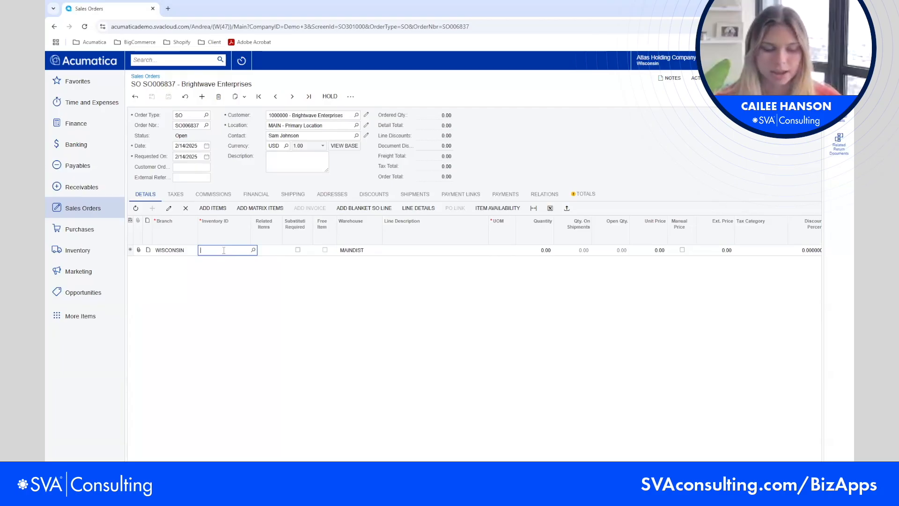
pyautogui.write('spra')
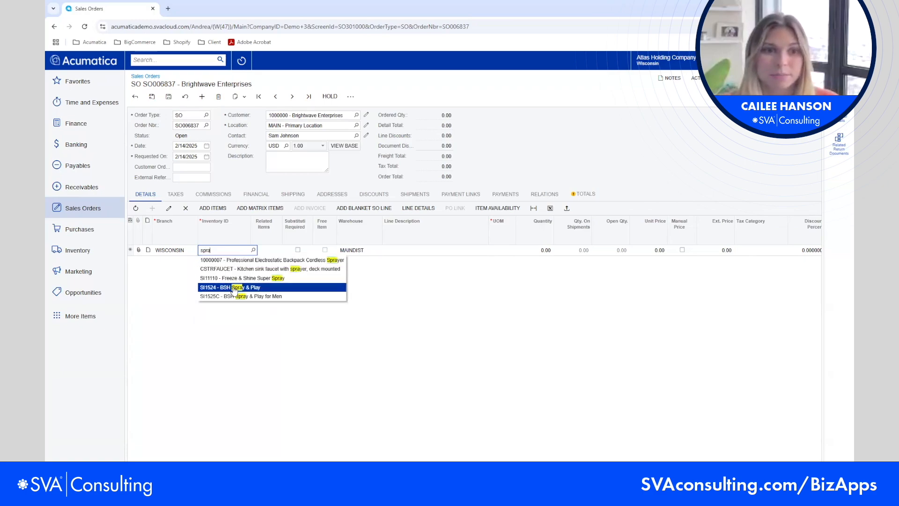
# Step: Filter the line's inventory lookup to the item class CONSUMER, and close the lookup without choosing an item
pyautogui.click(253, 251)
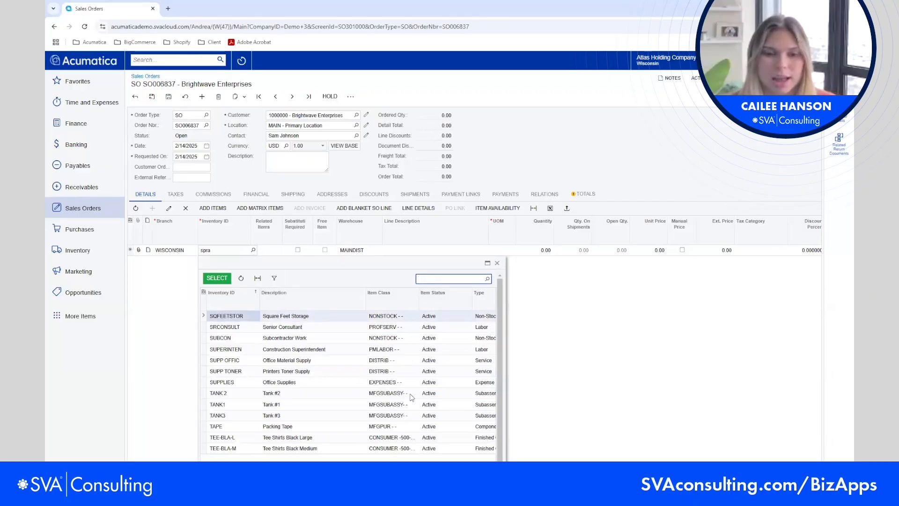
pyautogui.click(409, 305)
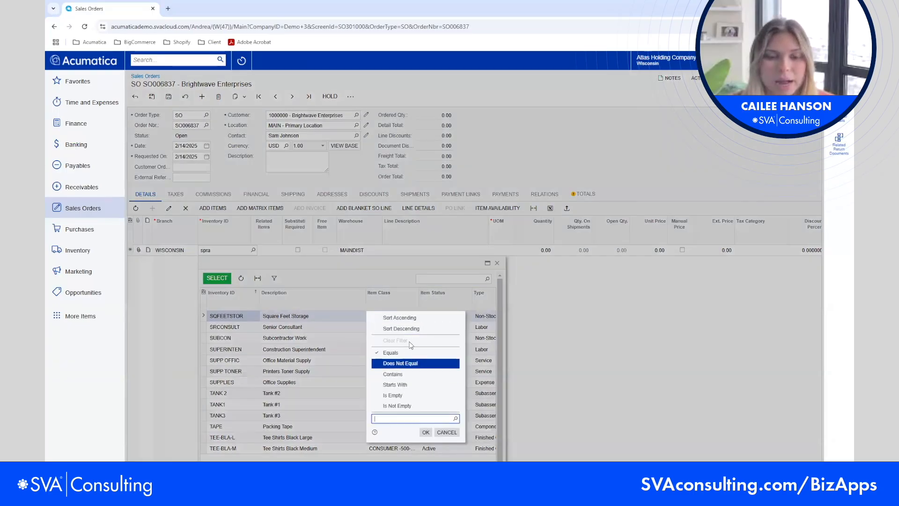
pyautogui.click(457, 419)
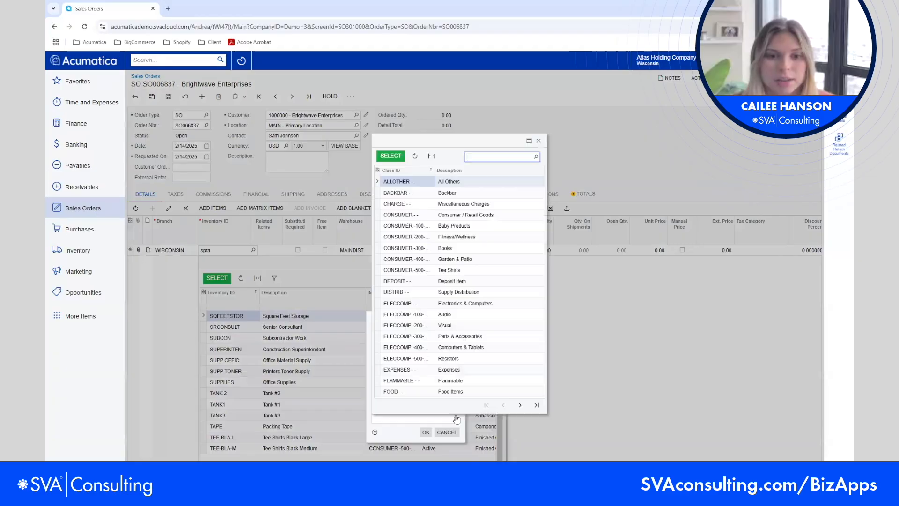
pyautogui.doubleClick(457, 216)
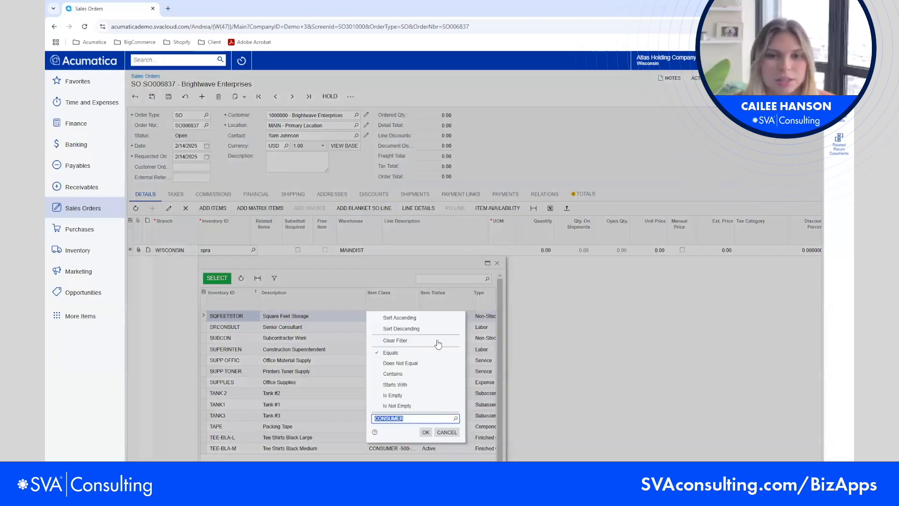
pyautogui.click(426, 432)
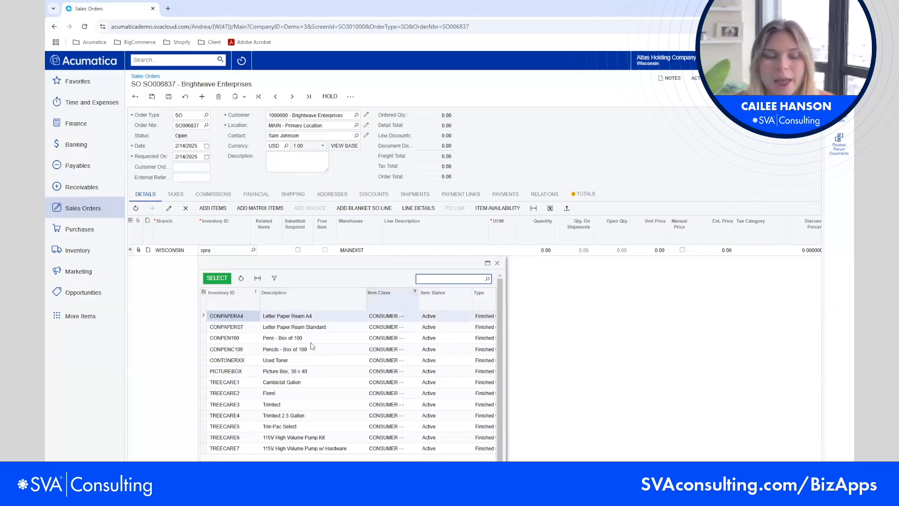
pyautogui.click(497, 263)
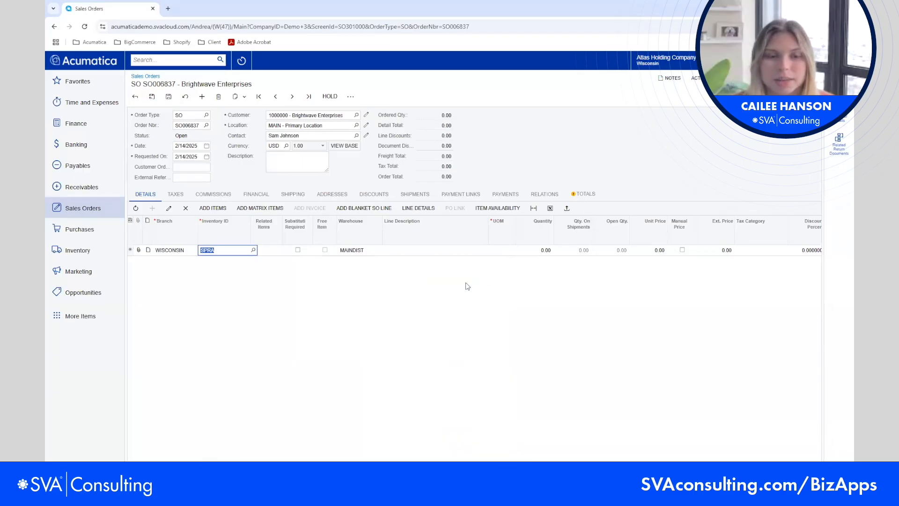
# Step: Search the line's inventory ID for "spray" and choose the item SI1524 - BSH Spray & Play
pyautogui.press('BackSpace')
pyautogui.write('spray')
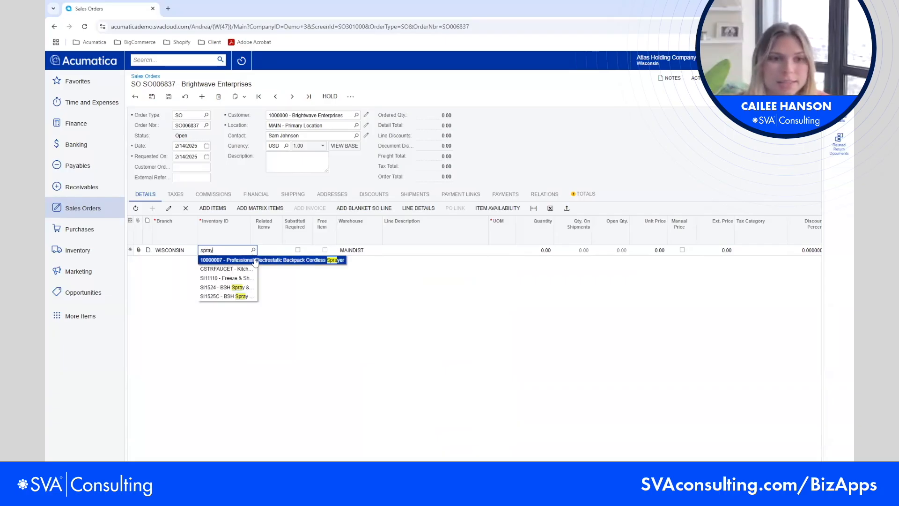
pyautogui.click(247, 286)
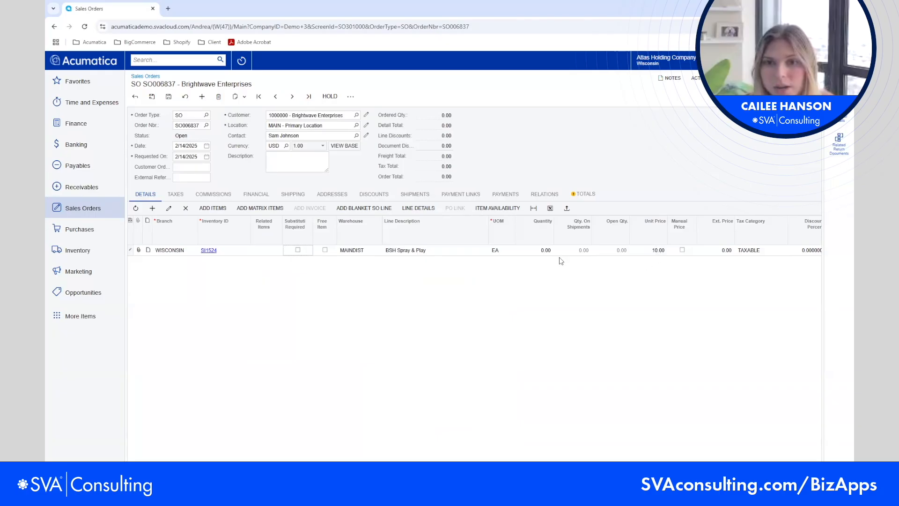
# Step: Set the BSH Spray & Play line's quantity to 50 and save the sales order
pyautogui.click(548, 250)
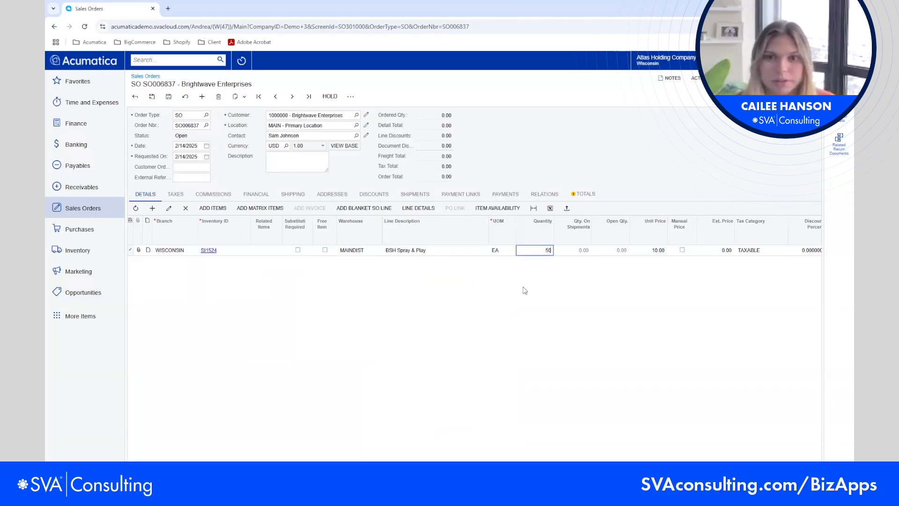
pyautogui.click(542, 289)
pyautogui.click(168, 96)
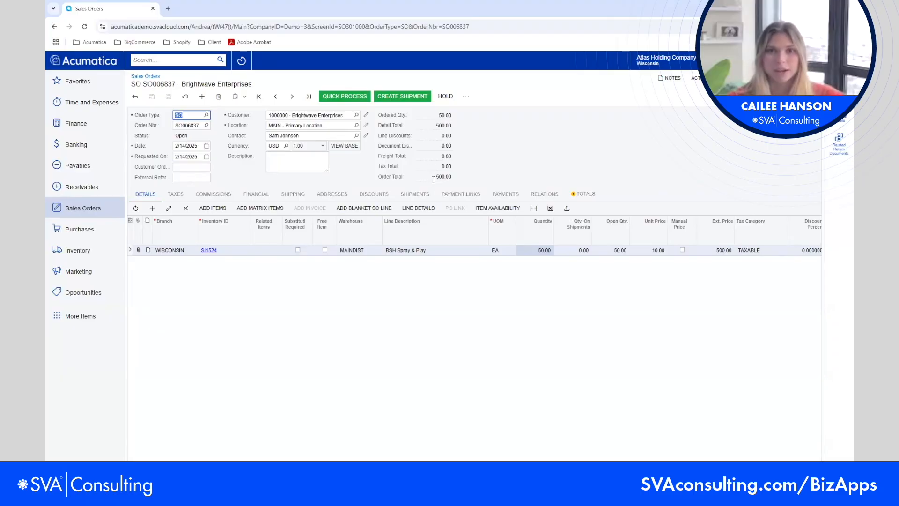
pyautogui.click(152, 208)
pyautogui.click(222, 261)
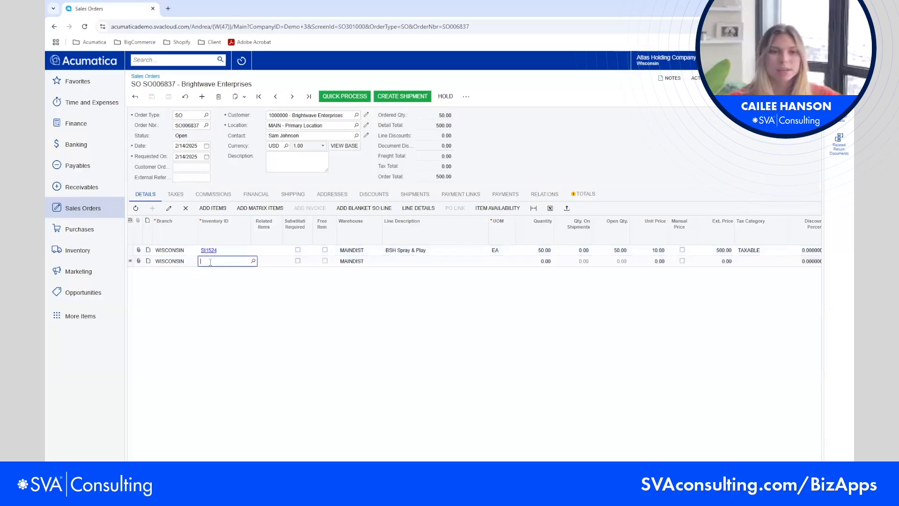
pyautogui.click(189, 261)
pyautogui.click(185, 207)
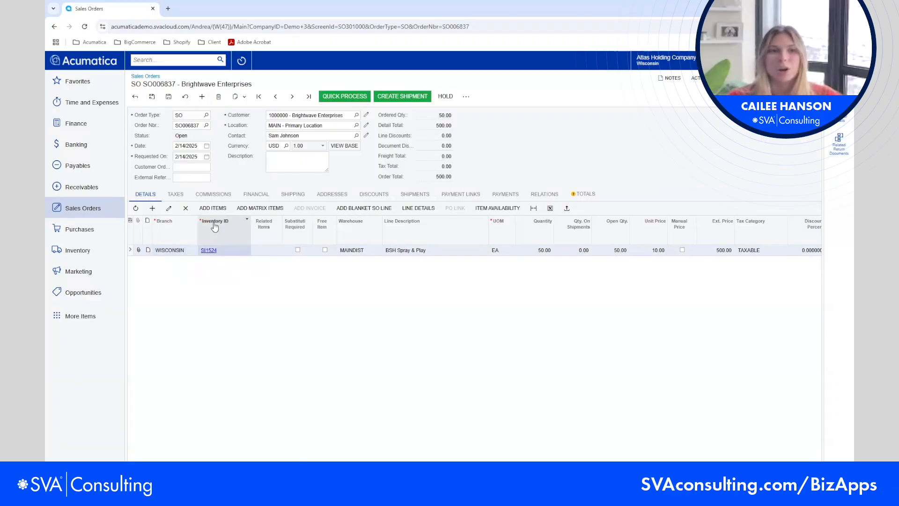
# Step: Open the inventory lookup for adding order items, filter it to the item class CONSUMER, and enlarge the lookup window
pyautogui.click(205, 207)
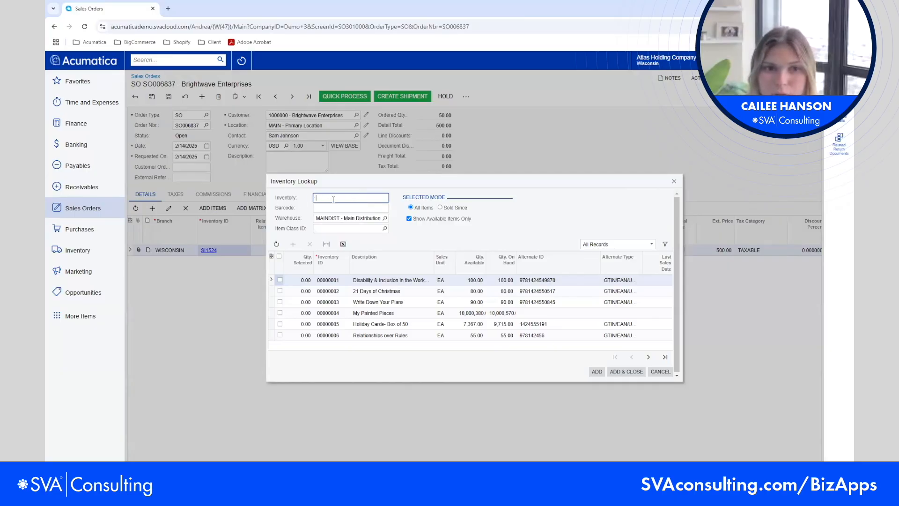
pyautogui.click(333, 208)
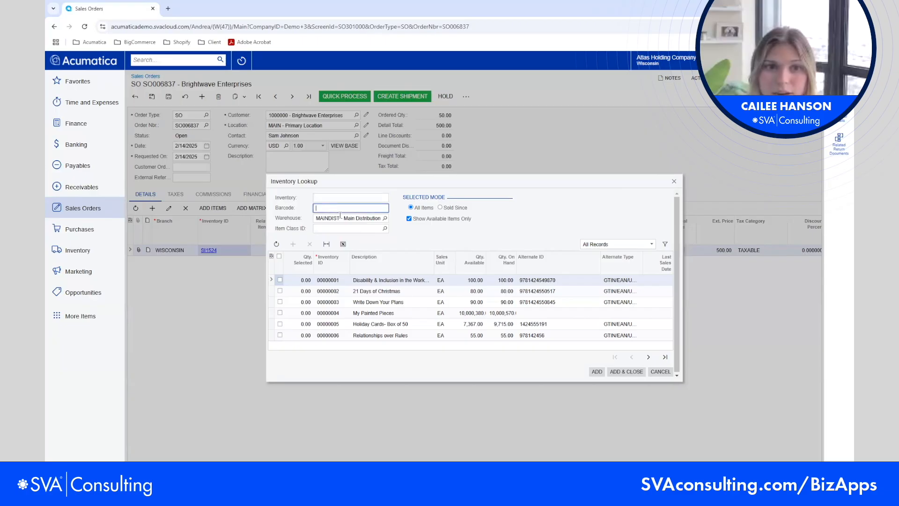
pyautogui.click(384, 230)
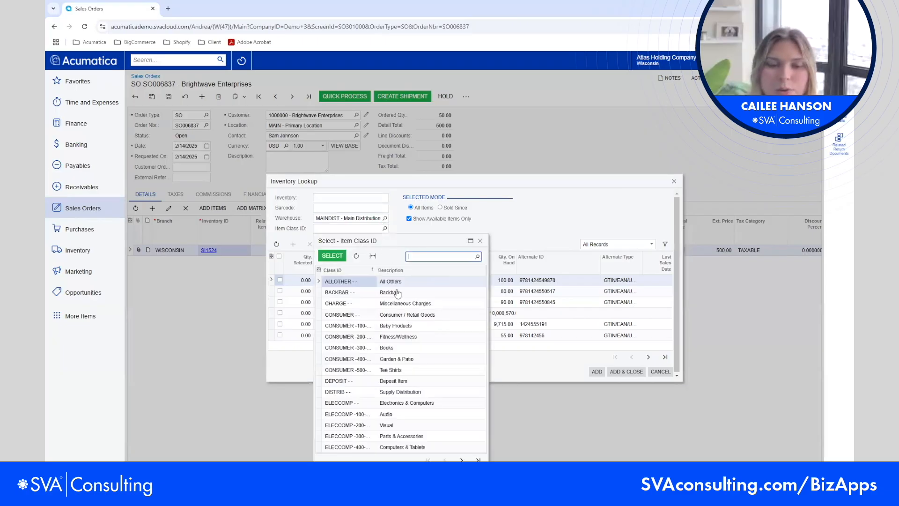
pyautogui.doubleClick(402, 315)
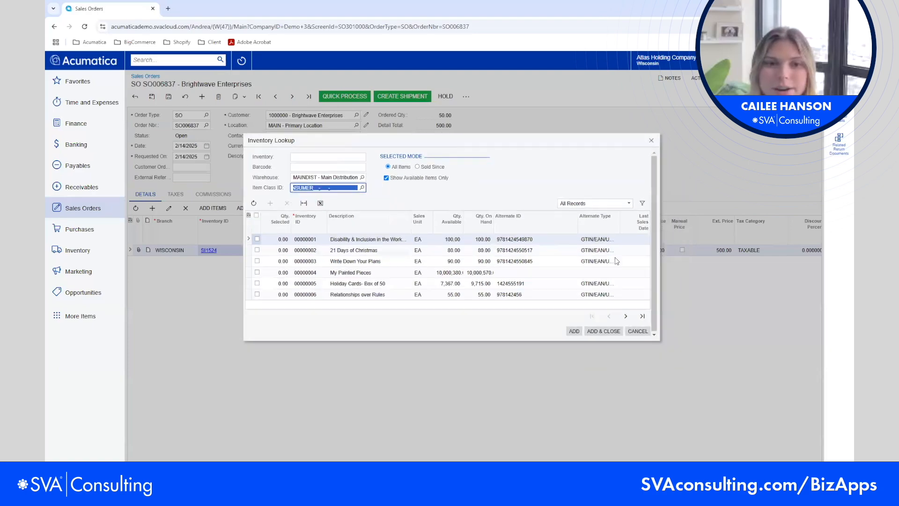
pyautogui.moveTo(645, 316); pyautogui.dragTo(703, 384)
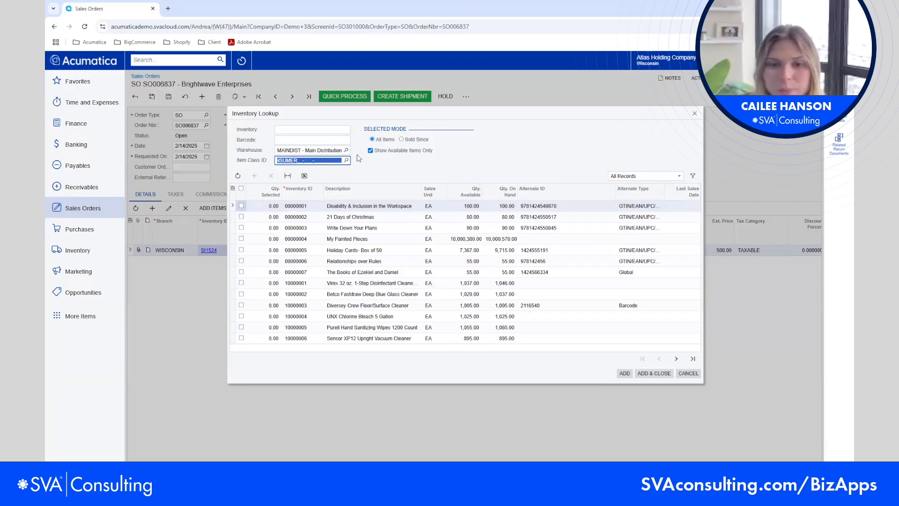
# Step: Select Betco Fastdraw Deep Blue Glass Cleaner, Diversey Crew Floor/Surface Cleaner and UNX Chlorine Bleach 5 Gallon in the lookup
pyautogui.click(241, 295)
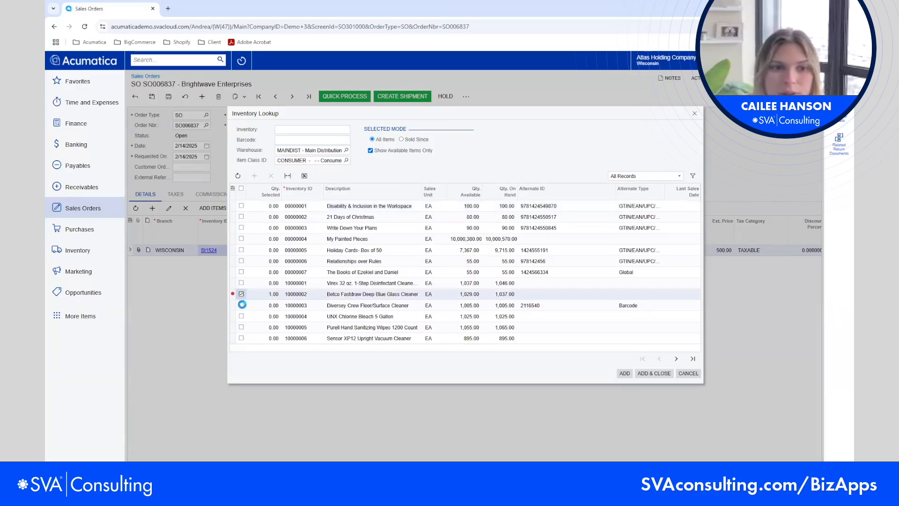
pyautogui.click(241, 305)
pyautogui.click(242, 316)
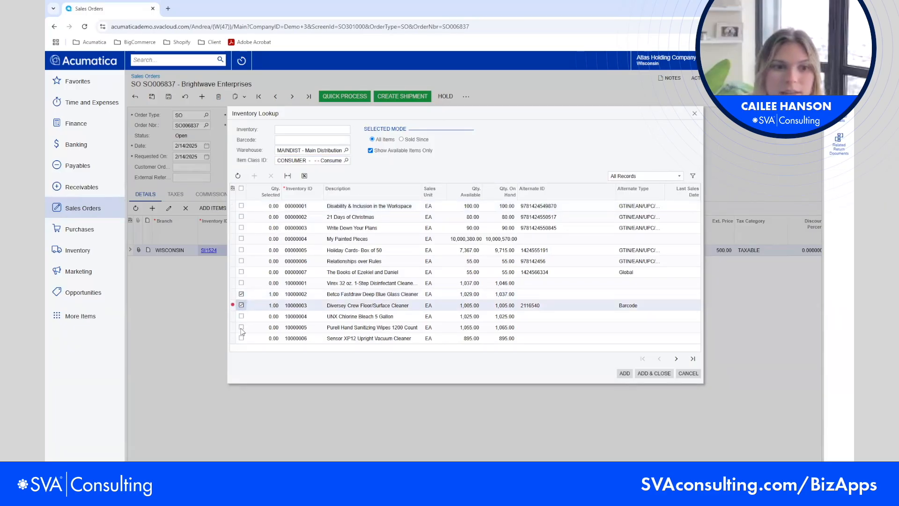
# Step: Set the selected quantities to 10 for the Betco glass cleaner, 10 for the Diversey cleaner and 20 for the UNX bleach
pyautogui.click(262, 294)
pyautogui.write('10')
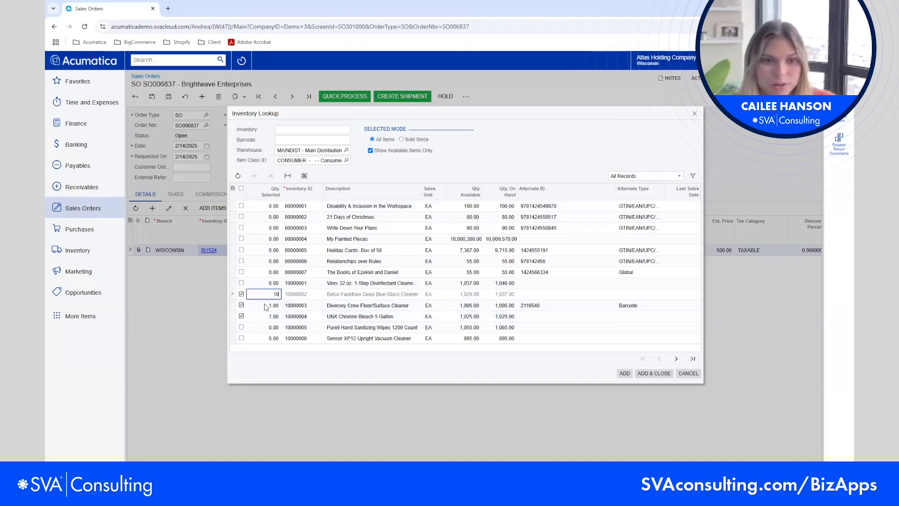
pyautogui.click(265, 305)
pyautogui.write('10')
pyautogui.click(269, 315)
pyautogui.write('20')
pyautogui.press('Down')
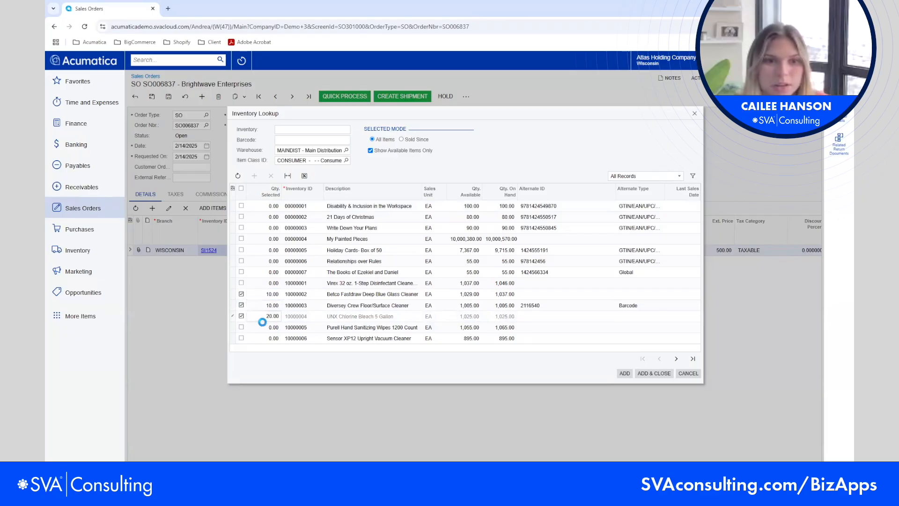
# Step: Deselect UNX Chlorine Bleach 5 Gallon, add the remaining selected items to the order, and save it
pyautogui.click(243, 316)
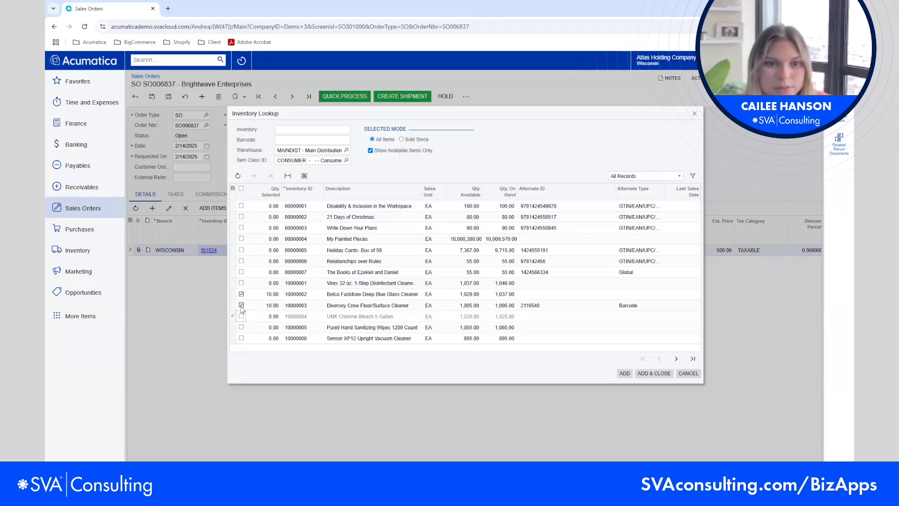
pyautogui.click(659, 372)
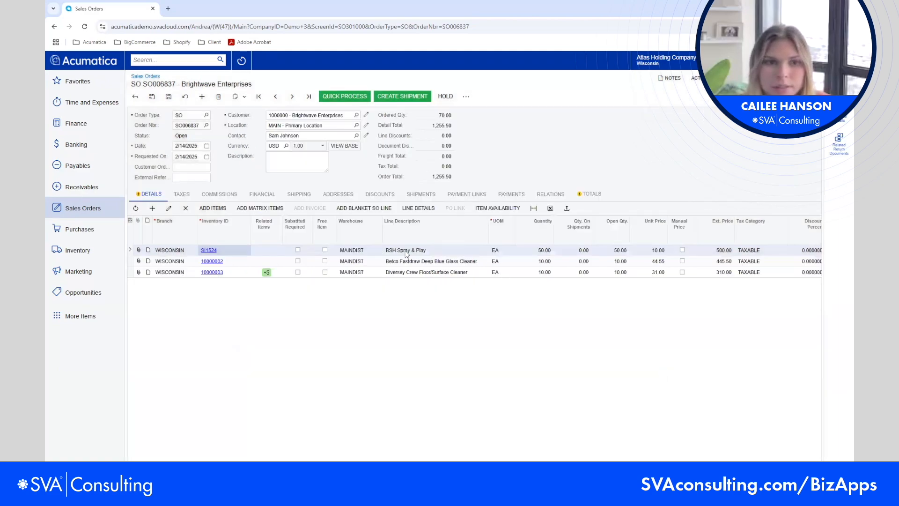
pyautogui.click(170, 96)
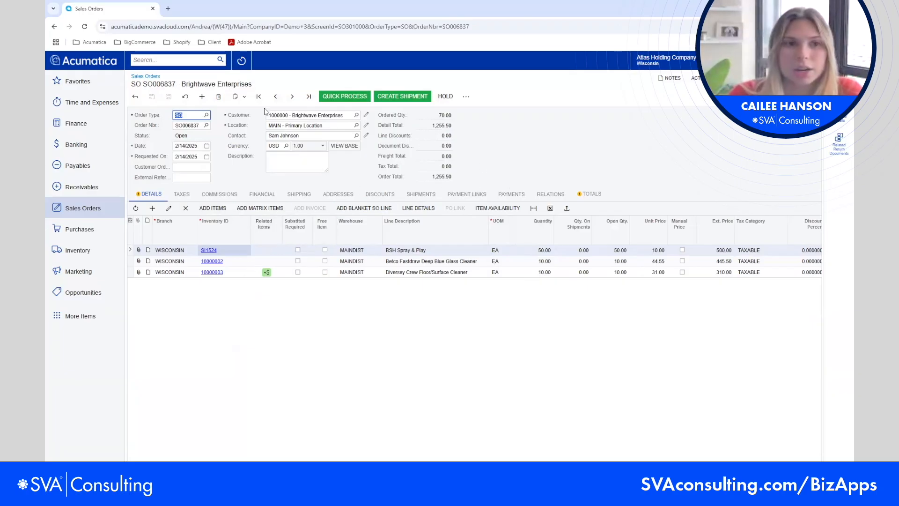
# Step: Email the sales order to the customer from the order's available actions
pyautogui.click(466, 97)
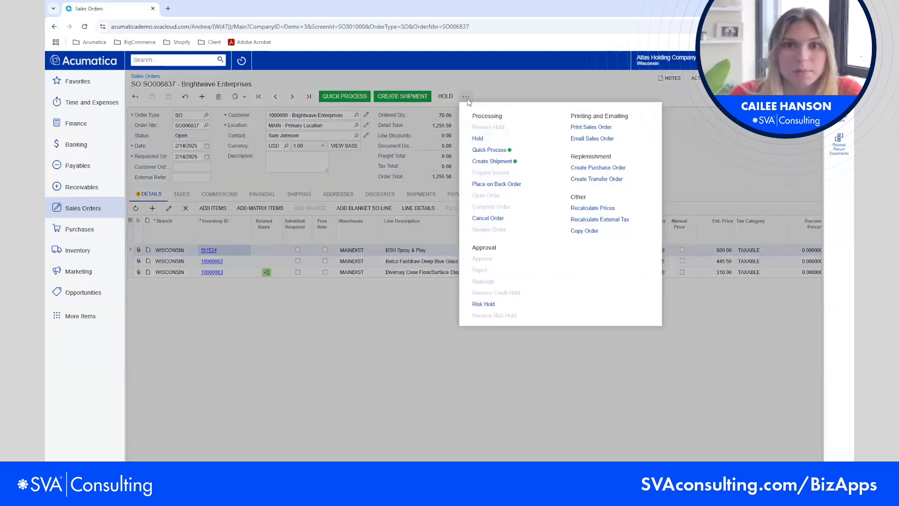
pyautogui.click(588, 140)
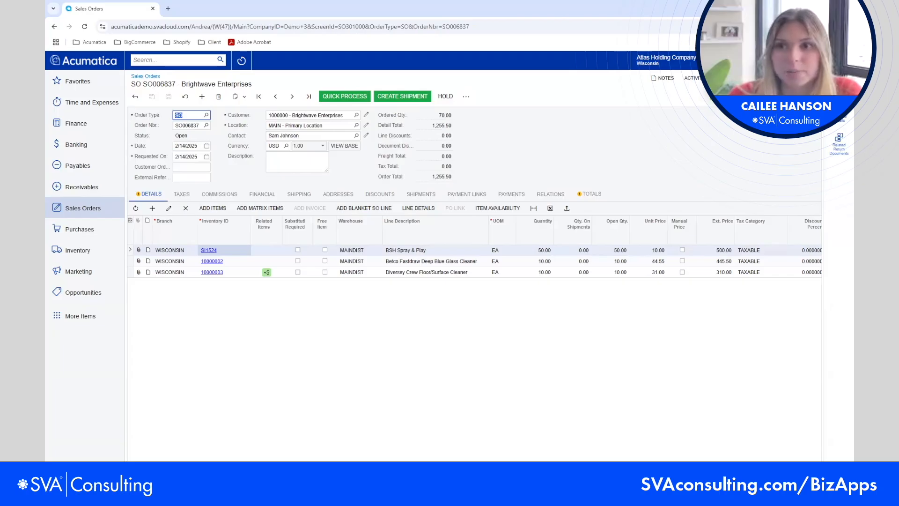
# Step: Examine the emailed sales order's activity and its attached PDF, and return to the sales order
pyautogui.click(691, 79)
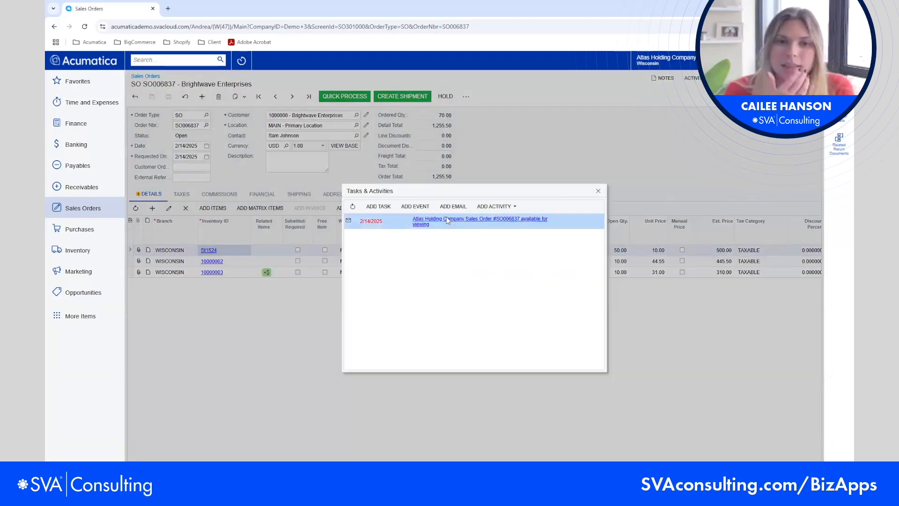
pyautogui.click(446, 220)
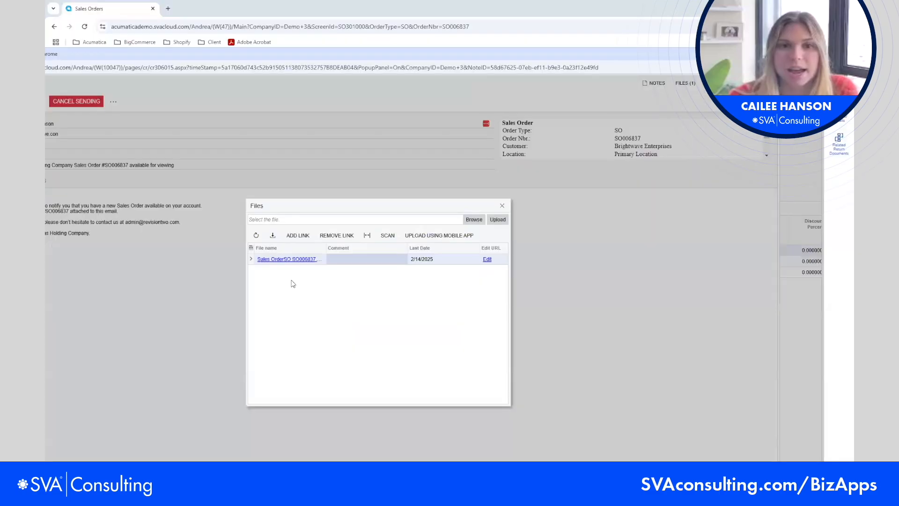
pyautogui.click(288, 259)
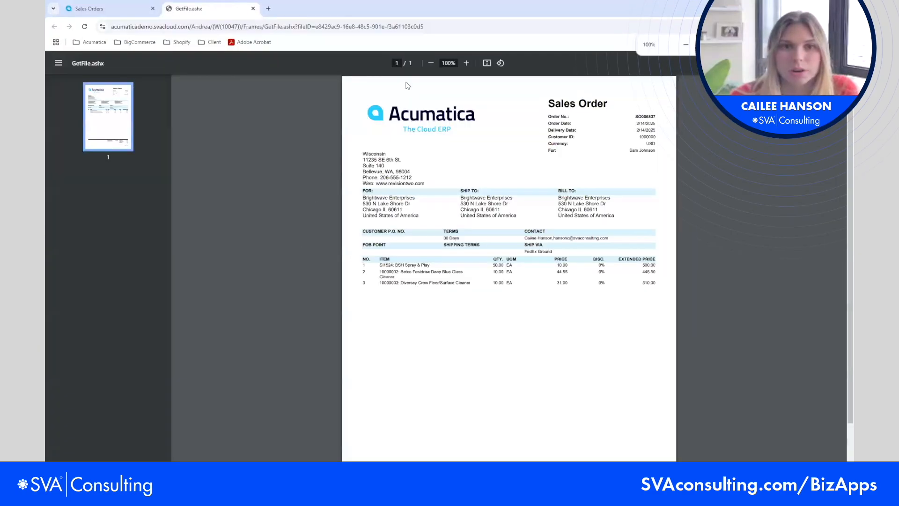
pyautogui.click(253, 9)
pyautogui.click(598, 191)
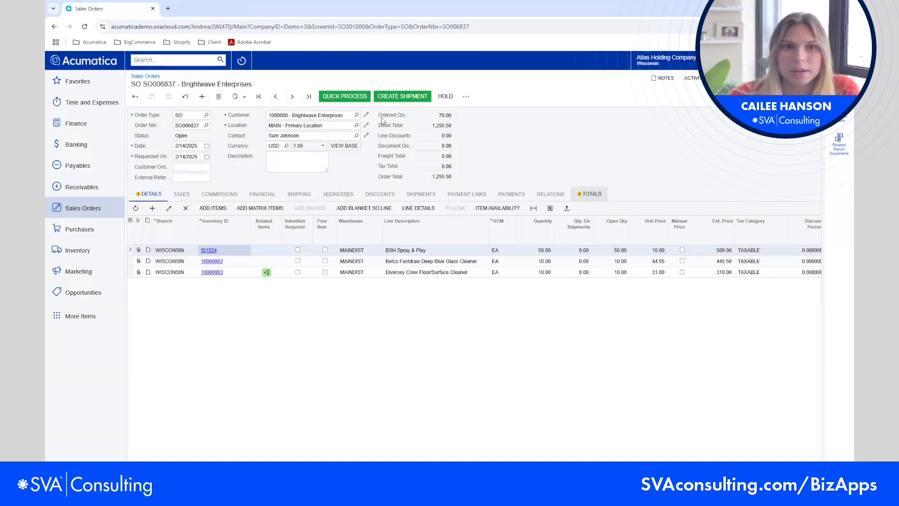
pyautogui.hotkey('alt', 'Tab')
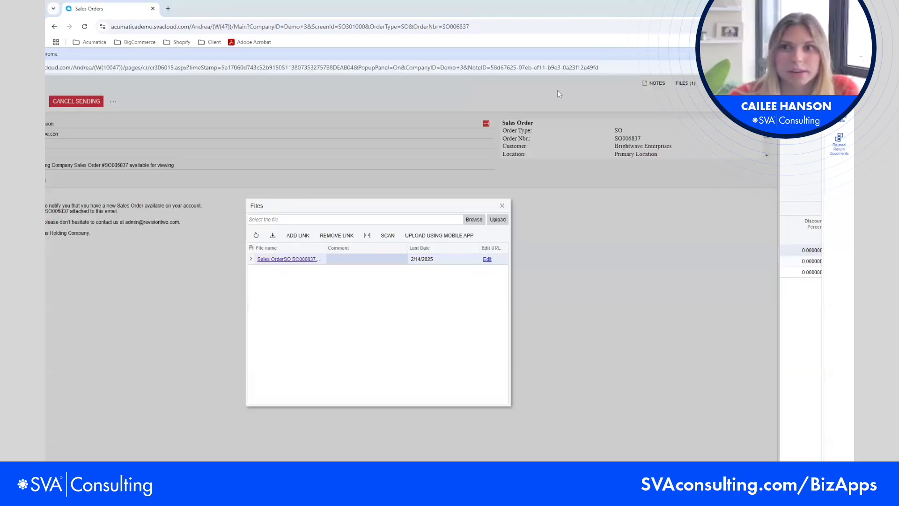
pyautogui.press('super+Left')
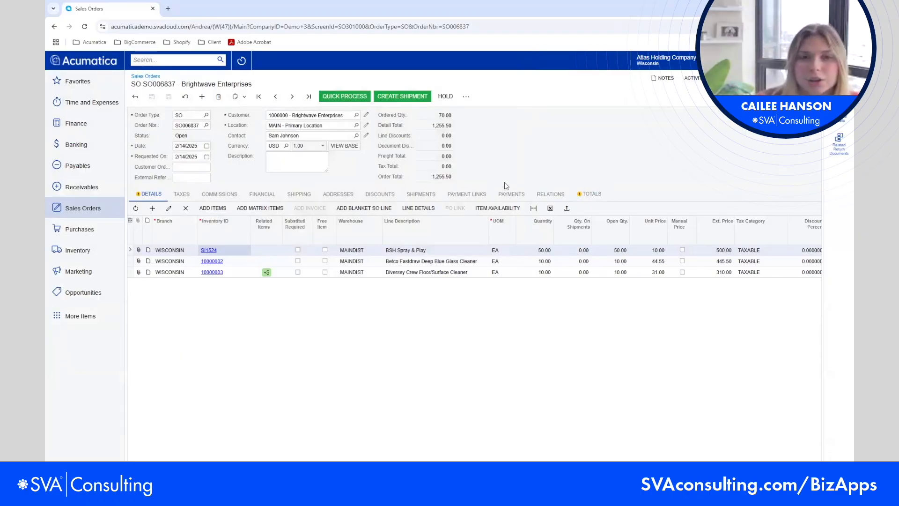
# Step: Create a shipment for the order dated 2/14/2025 from the warehouse MAINDIST - Main Distribution Center
pyautogui.click(389, 95)
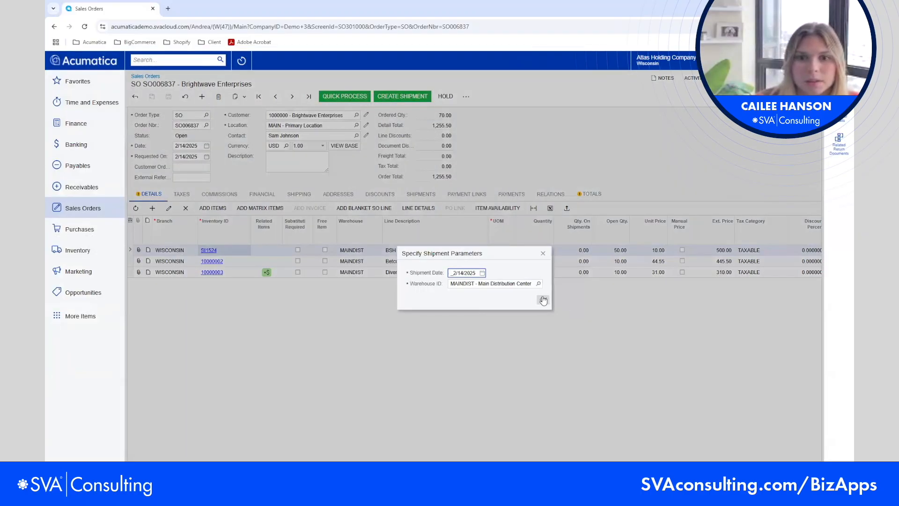
pyautogui.click(543, 299)
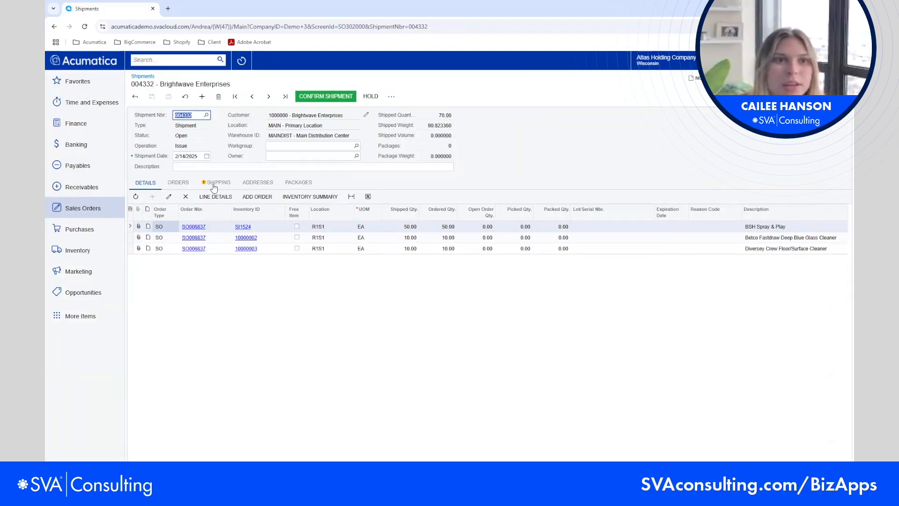
# Step: Add a package with box MEDIUM and a weight of 7 KG to the shipment, and save it
pyautogui.click(296, 182)
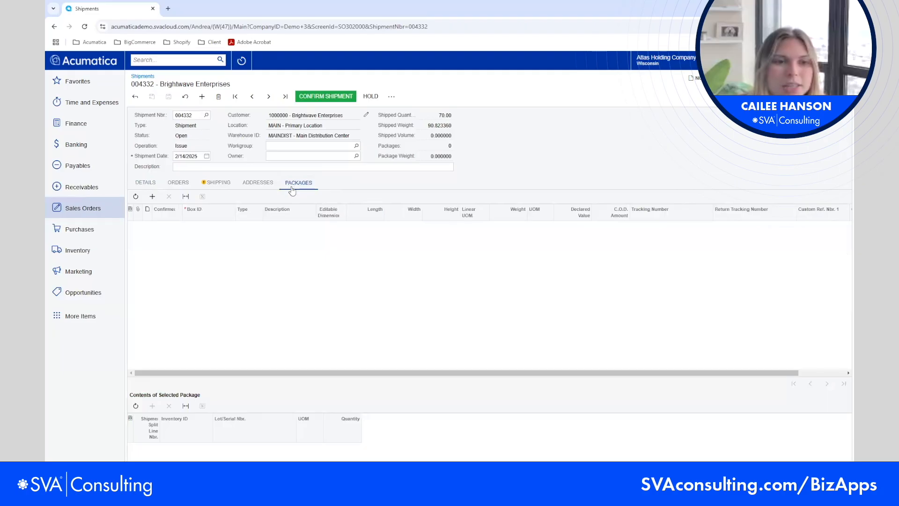
pyautogui.click(153, 197)
pyautogui.click(201, 227)
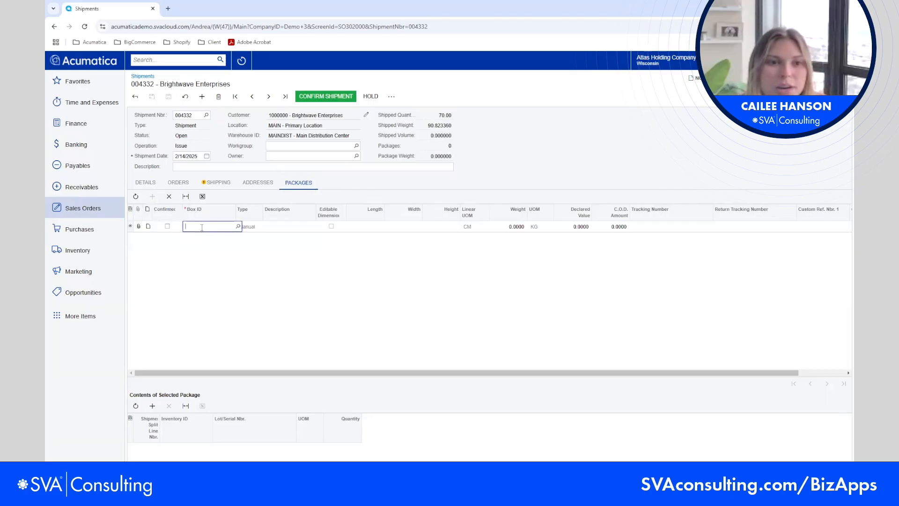
pyautogui.click(238, 227)
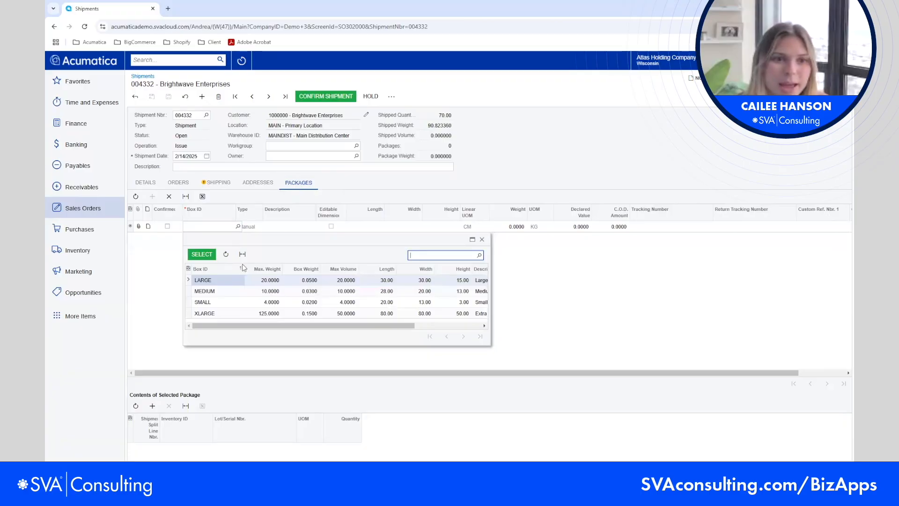
pyautogui.doubleClick(223, 291)
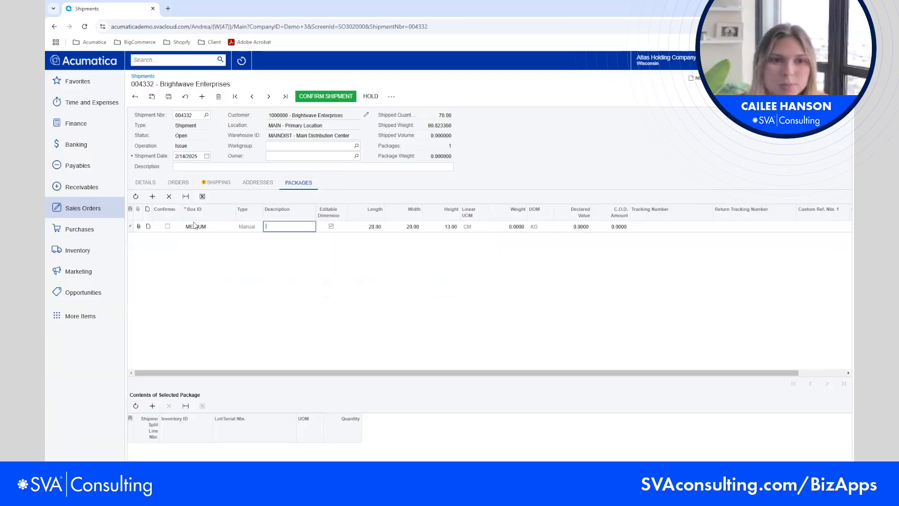
pyautogui.click(517, 227)
pyautogui.write('7')
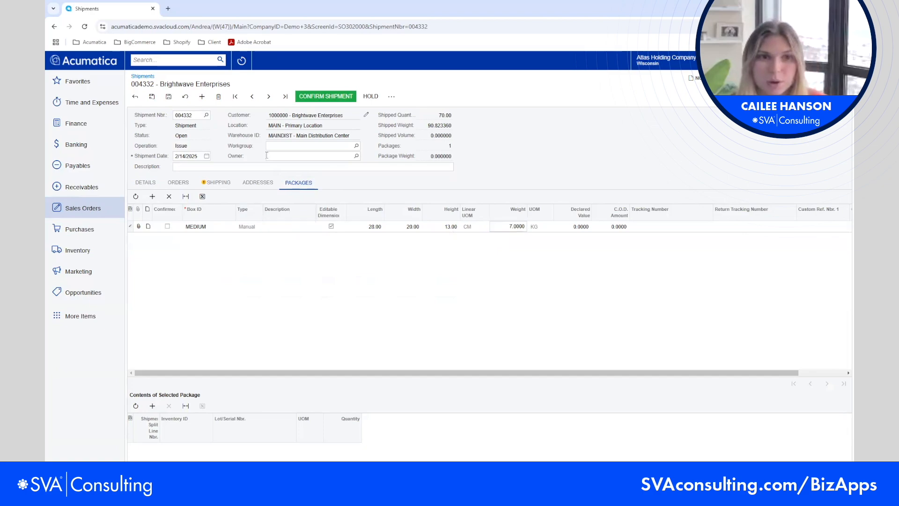
pyautogui.click(169, 96)
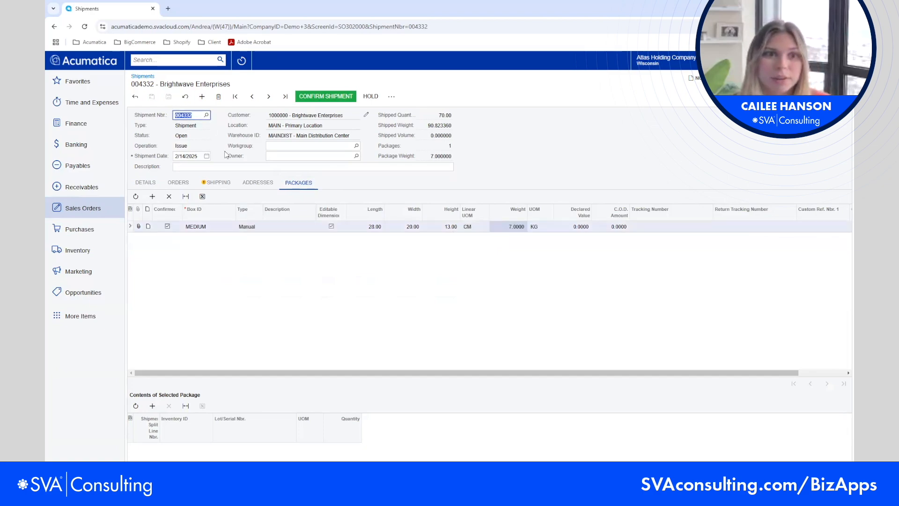
# Step: Refresh the carrier rates for the shipment, accept FedEx Ground, and refresh the freight cost
pyautogui.click(223, 186)
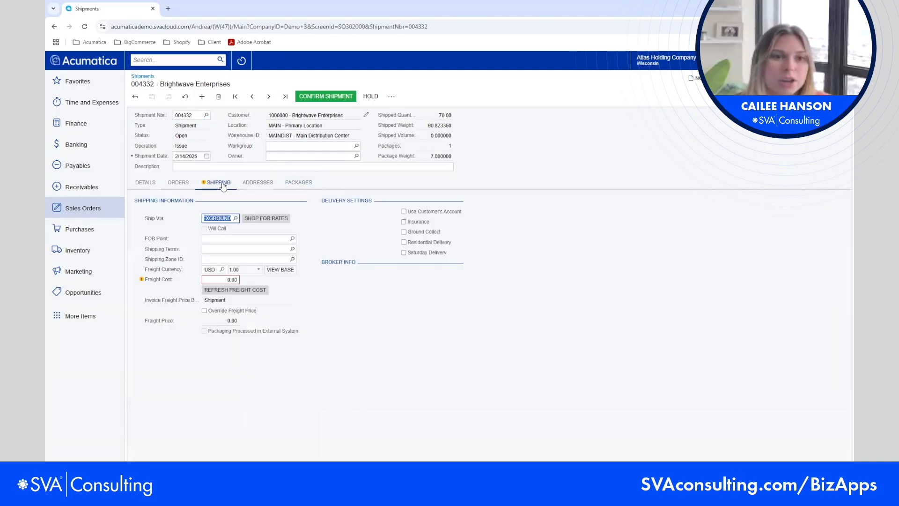
pyautogui.click(257, 219)
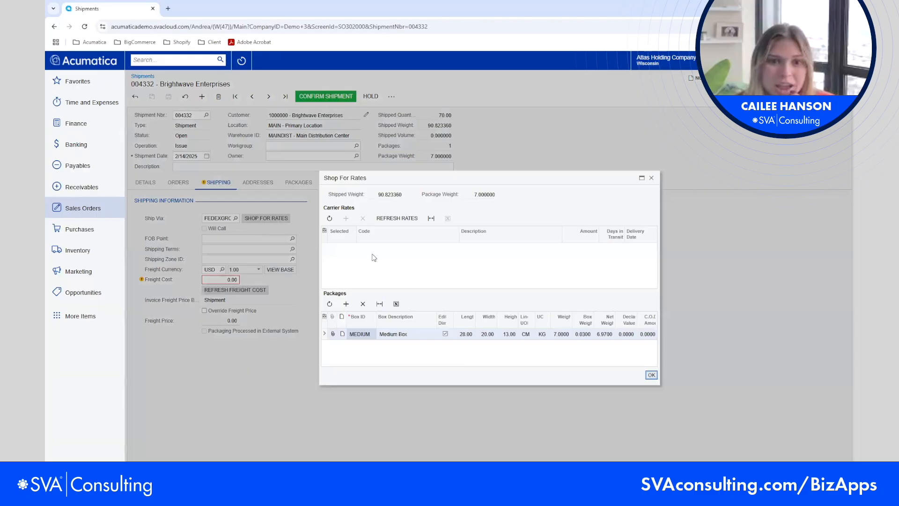
pyautogui.click(403, 218)
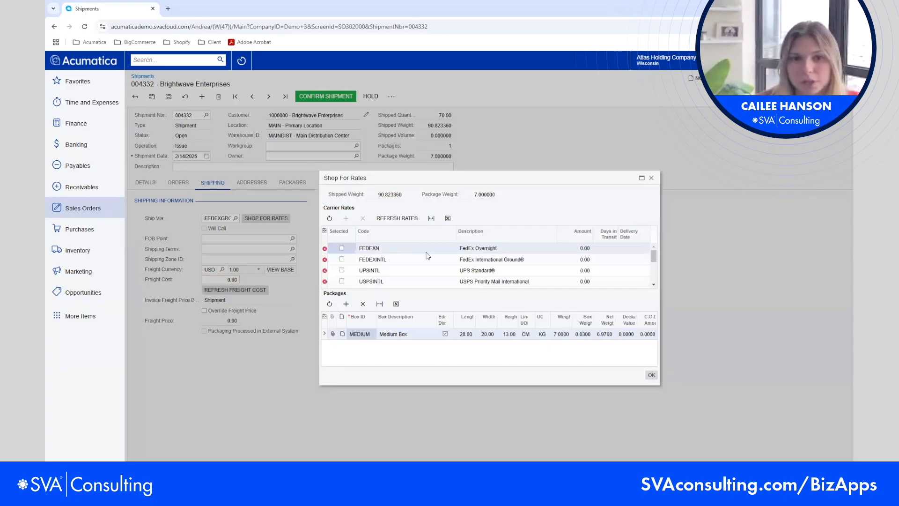
pyautogui.scroll(-3, 423, 257)
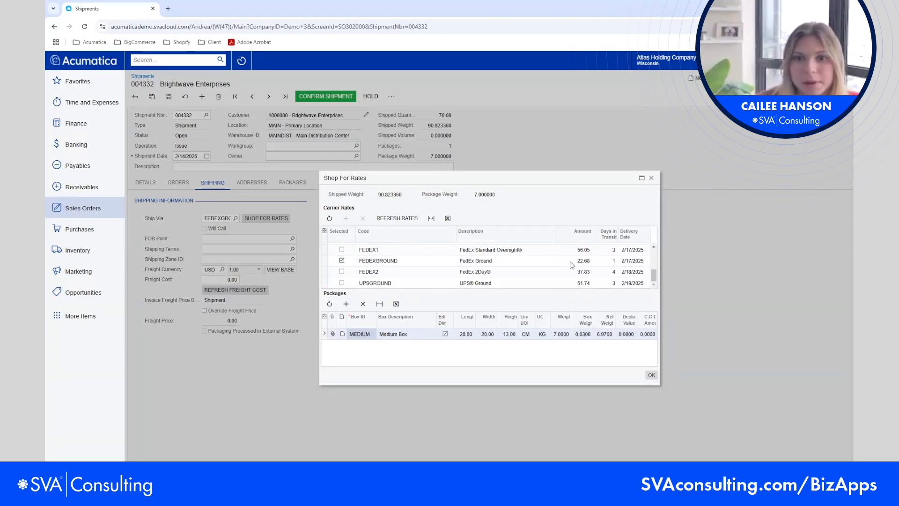
pyautogui.click(650, 375)
pyautogui.click(227, 290)
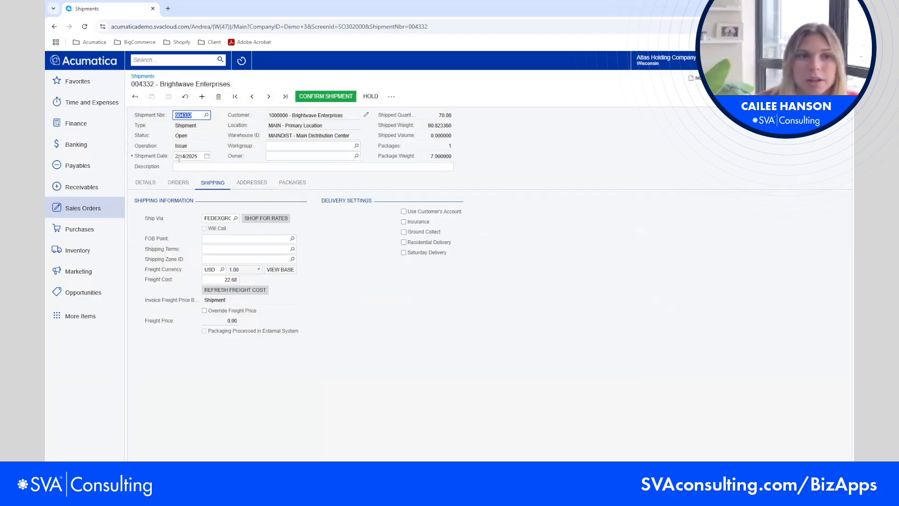
# Step: Review the shipment's item lines and packages, and confirm the shipment
pyautogui.click(147, 183)
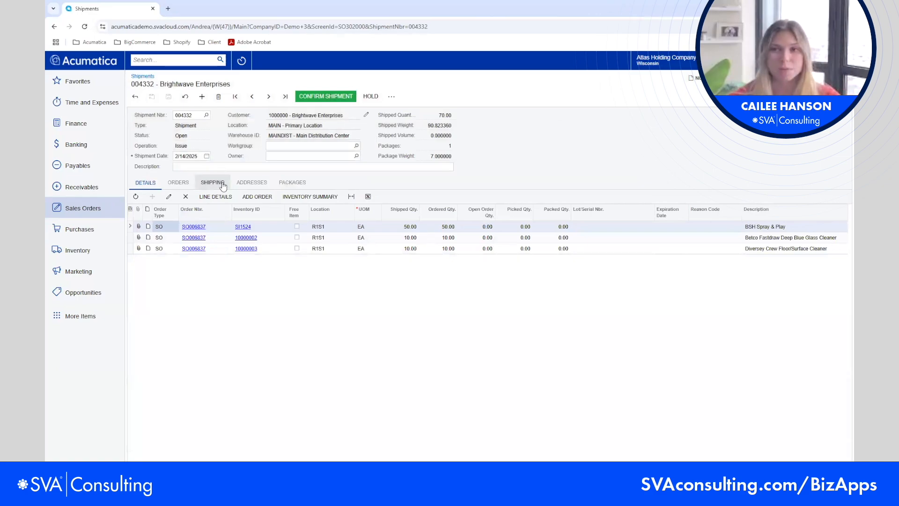
pyautogui.click(293, 183)
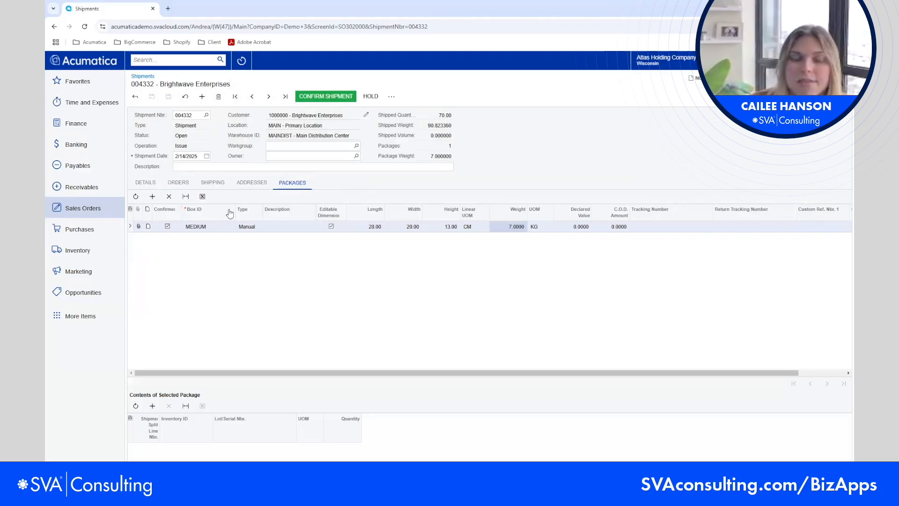
pyautogui.click(145, 184)
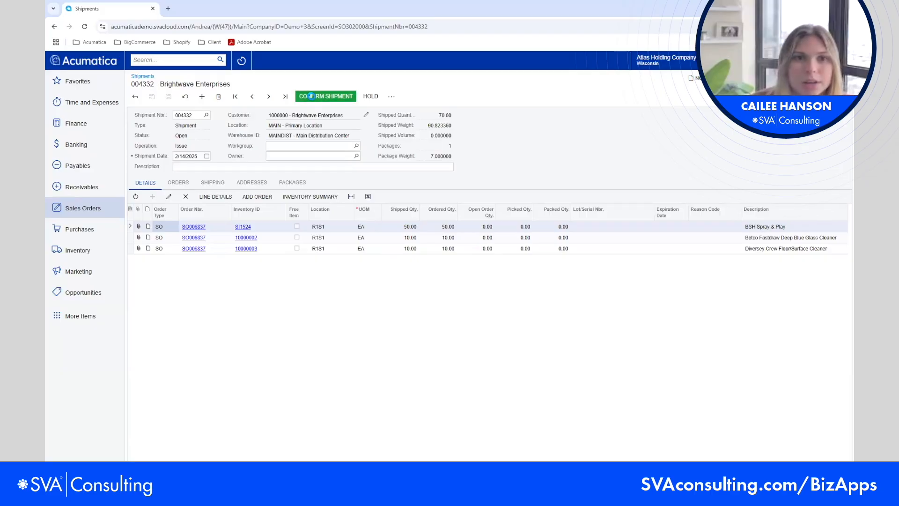
pyautogui.click(313, 97)
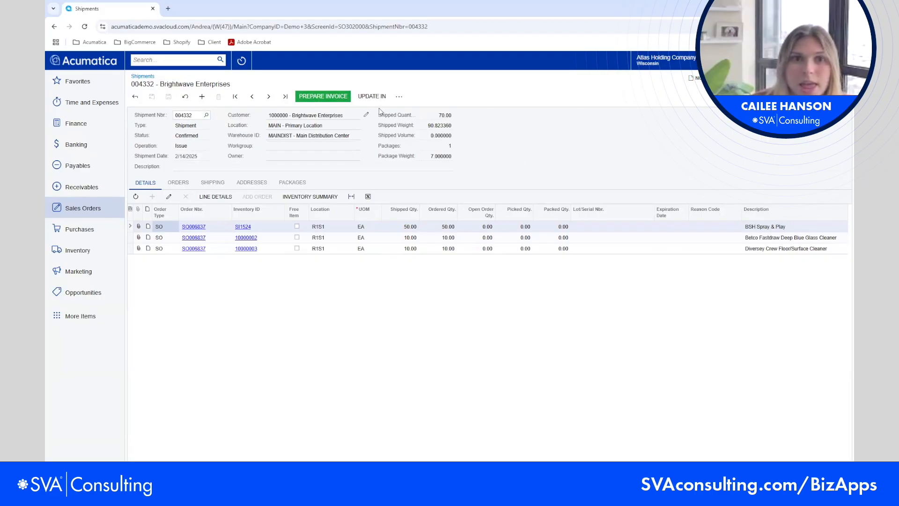
# Step: Prepare the invoice from the confirmed shipment and release it
pyautogui.click(322, 100)
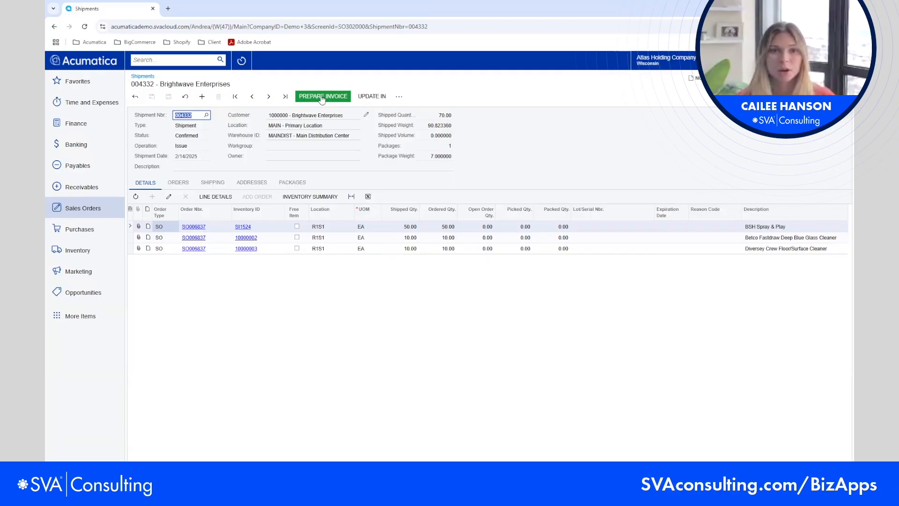
pyautogui.click(322, 99)
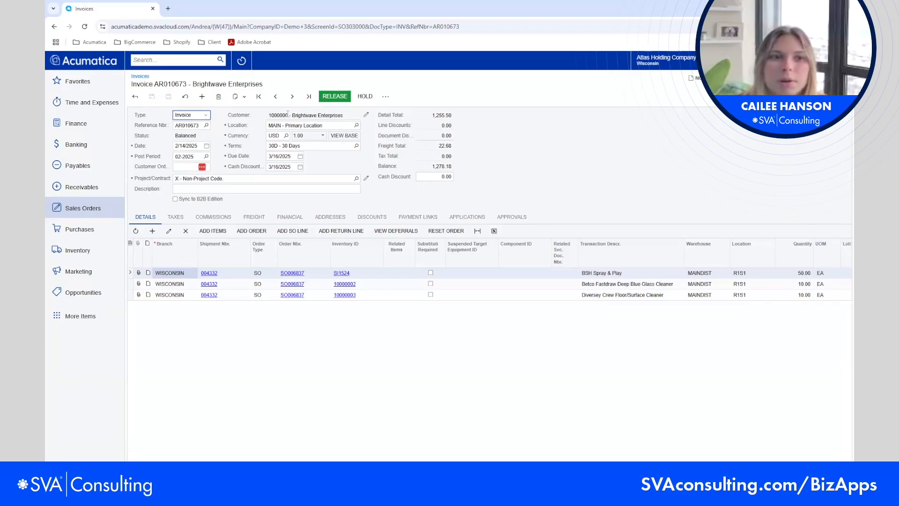
pyautogui.click(329, 99)
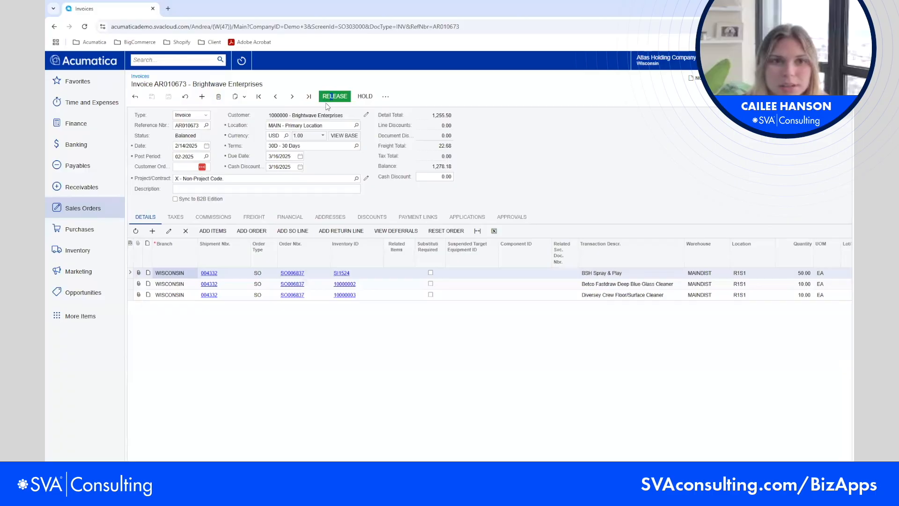